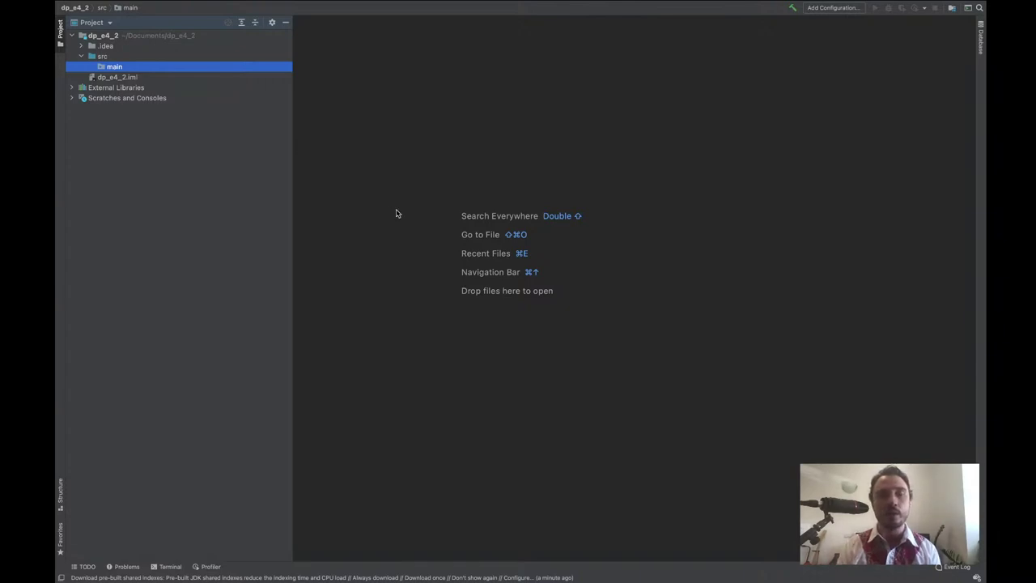
# Step: Switch to the Inkscape drawing and delete the text block listing Email, SMS and Push notifications
pyautogui.hotkey('ctrl', 'Left')
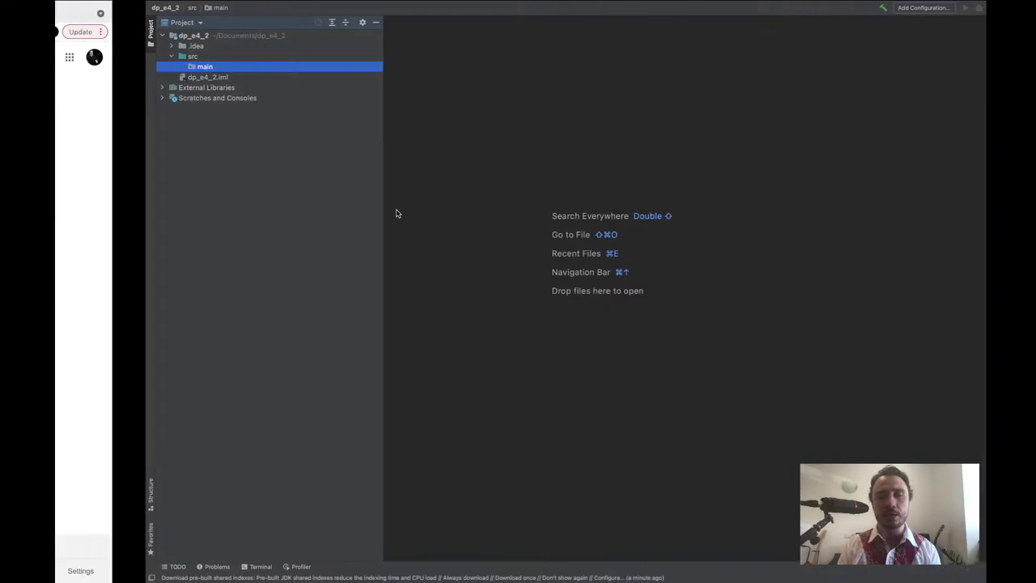
pyautogui.hotkey('ctrl', 'Right')
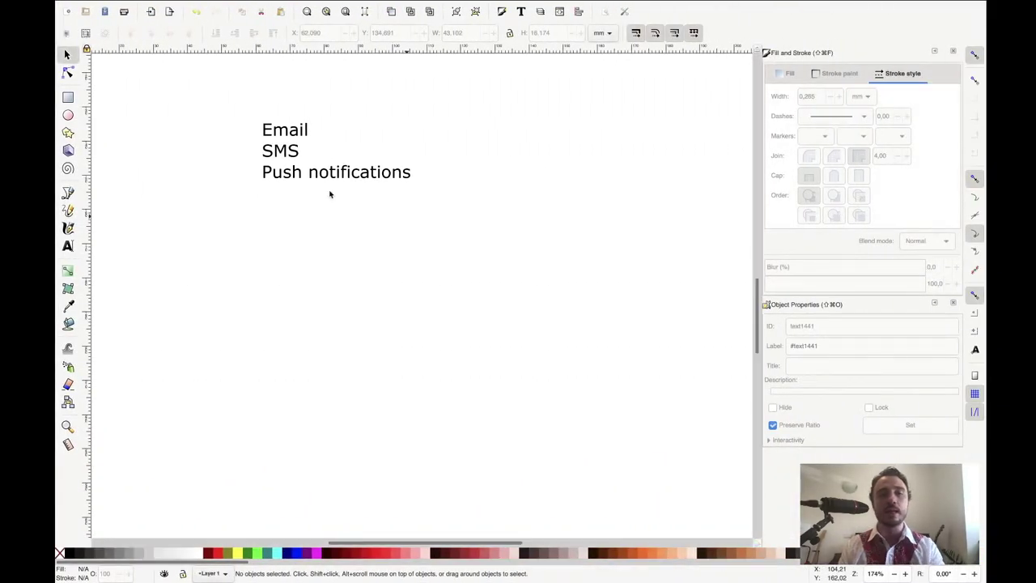
pyautogui.moveTo(228, 95); pyautogui.dragTo(238, 98)
pyautogui.moveTo(364, 170); pyautogui.dragTo(453, 206)
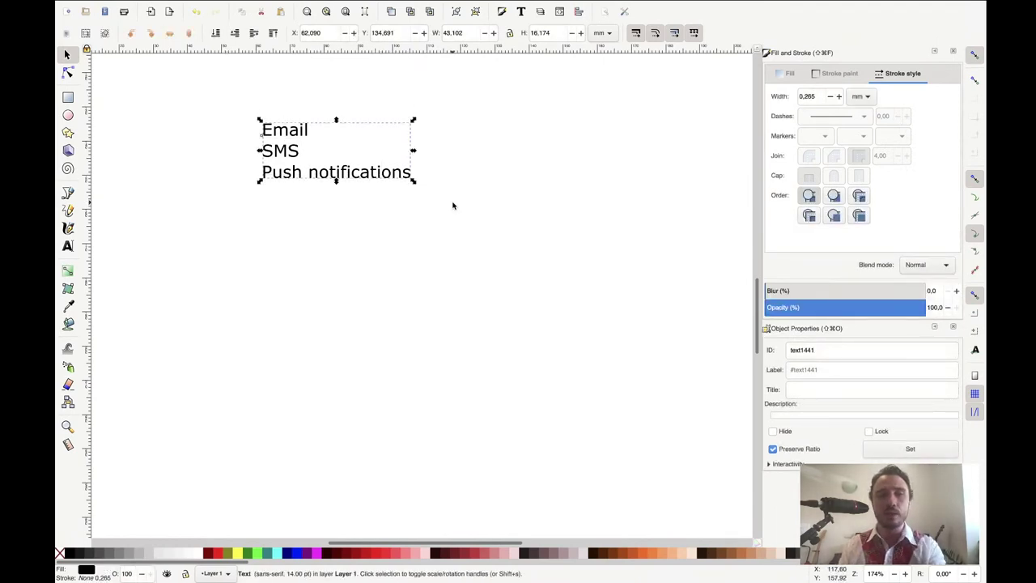
pyautogui.press('Delete')
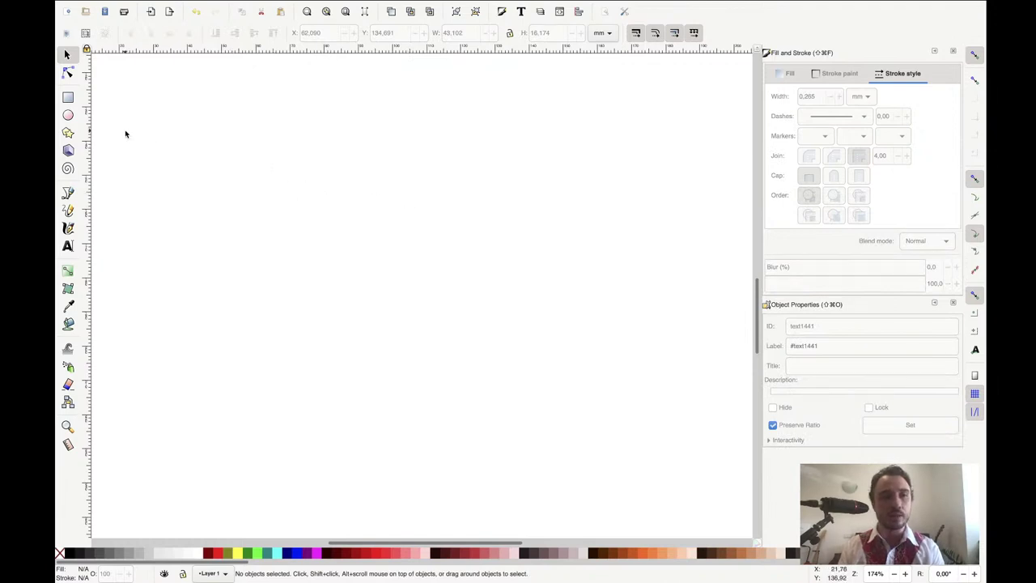
# Step: Draw an unfilled rectangle about 44 mm wide and 30 mm high on the right half of the canvas
pyautogui.click(68, 98)
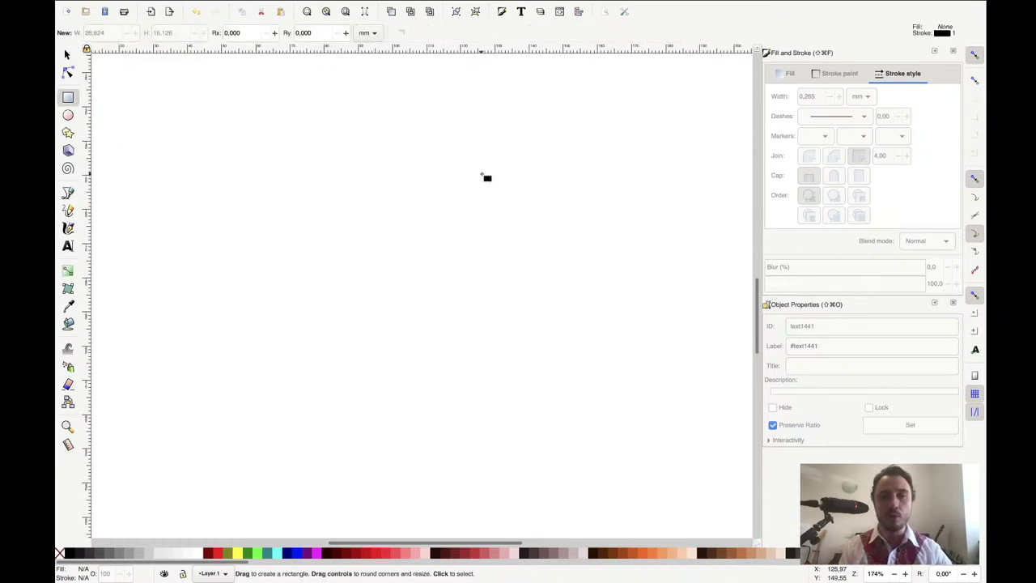
pyautogui.moveTo(482, 174); pyautogui.dragTo(631, 276)
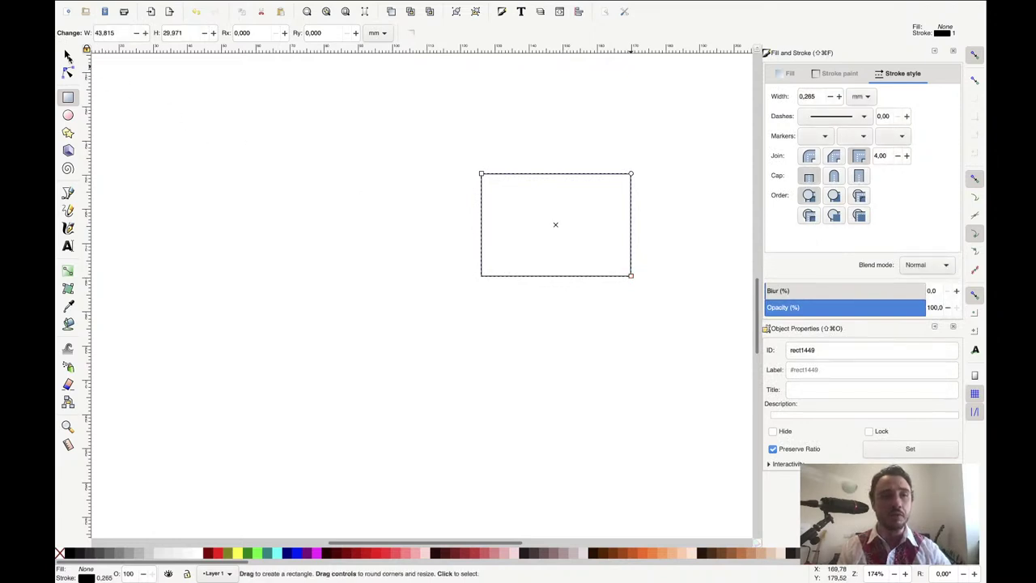
pyautogui.click(69, 56)
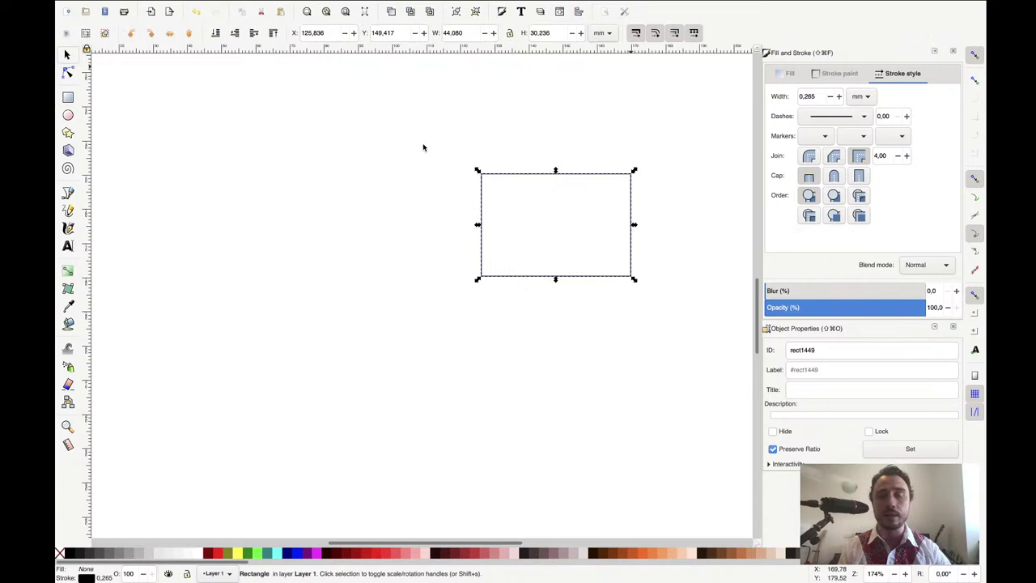
# Step: Duplicate the rectangle and place the copy left of the original, roughly level with it, at about X 56 mm, Y 149 mm
pyautogui.moveTo(423, 148); pyautogui.dragTo(666, 287)
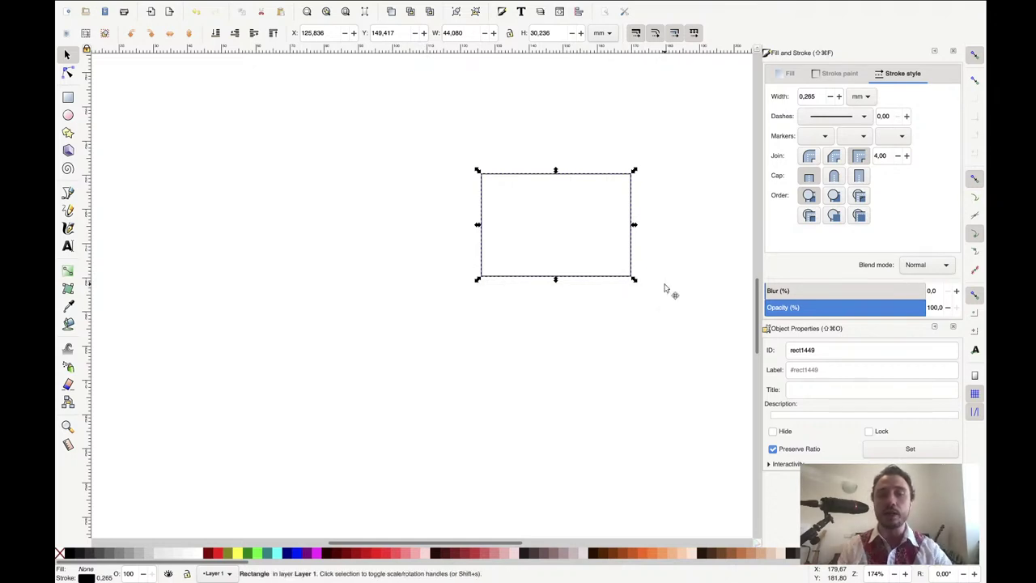
pyautogui.hotkey('ctrl', 'v')
pyautogui.press('Left')
pyautogui.press('Left')
pyautogui.press('Left')
pyautogui.press('Left')
pyautogui.press('Left')
pyautogui.press('Left')
pyautogui.press('Left')
pyautogui.press('Left')
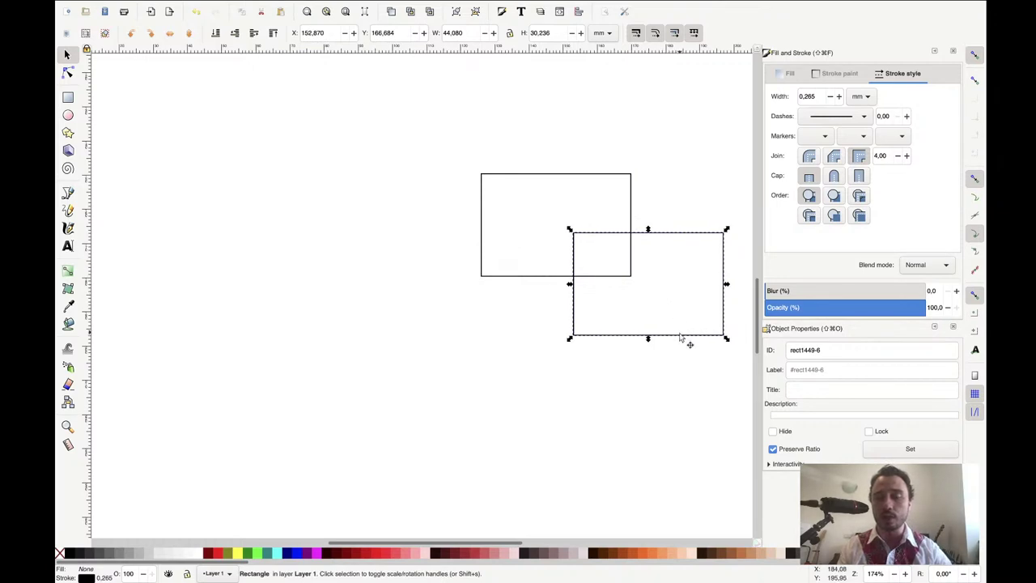
pyautogui.moveTo(580, 335); pyautogui.dragTo(343, 277)
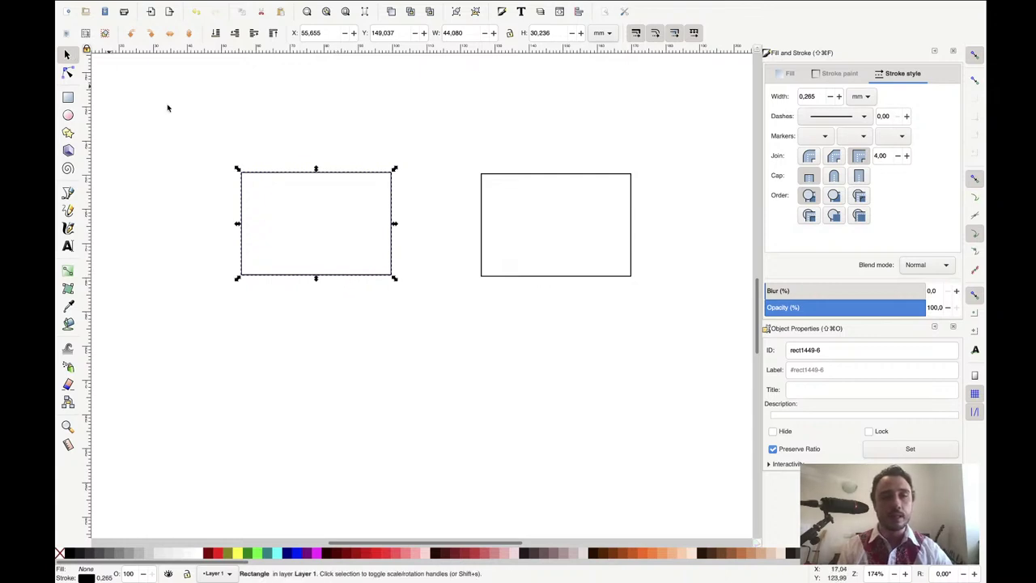
pyautogui.click(534, 200)
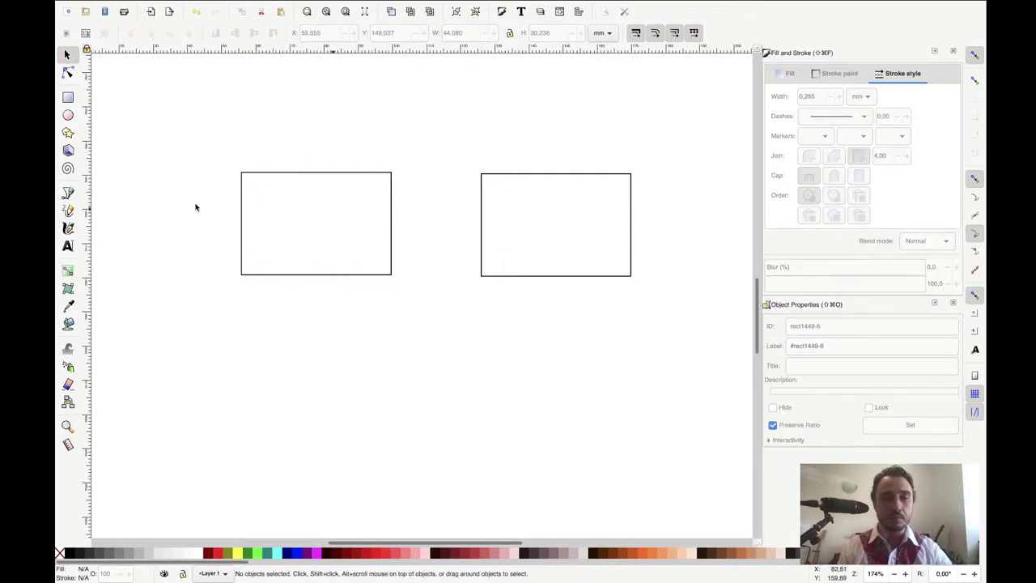
# Step: Add the text label "M1" just above the left rectangle and set its font size to 14 pt
pyautogui.click(69, 246)
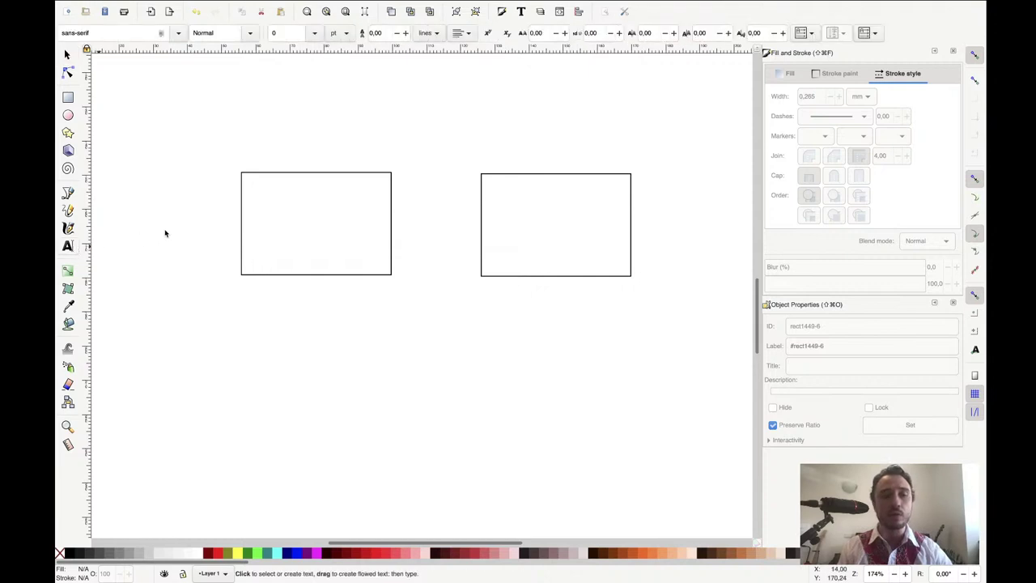
pyautogui.click(249, 161)
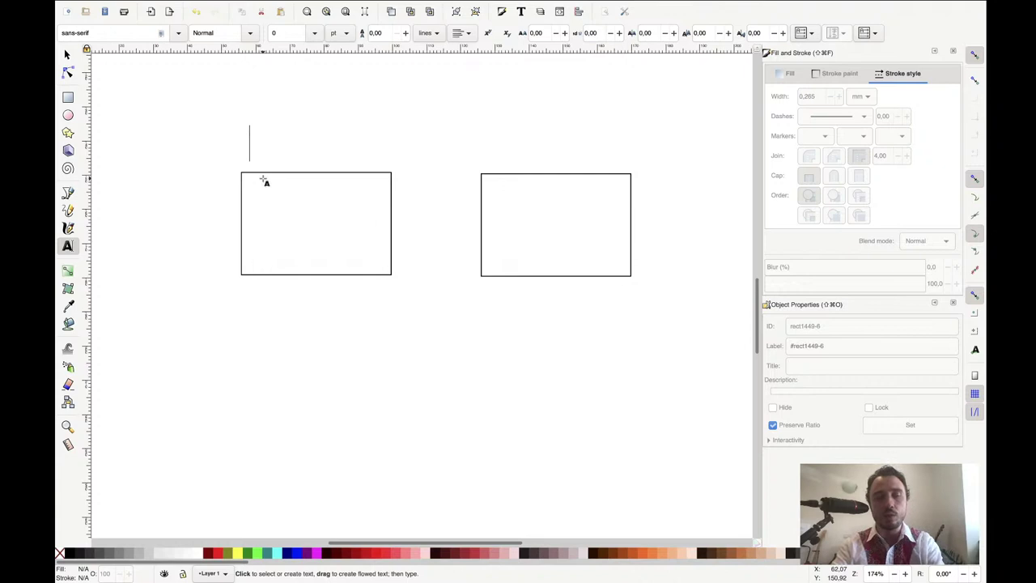
pyautogui.write('M1')
pyautogui.hotkey('ctrl', 'a')
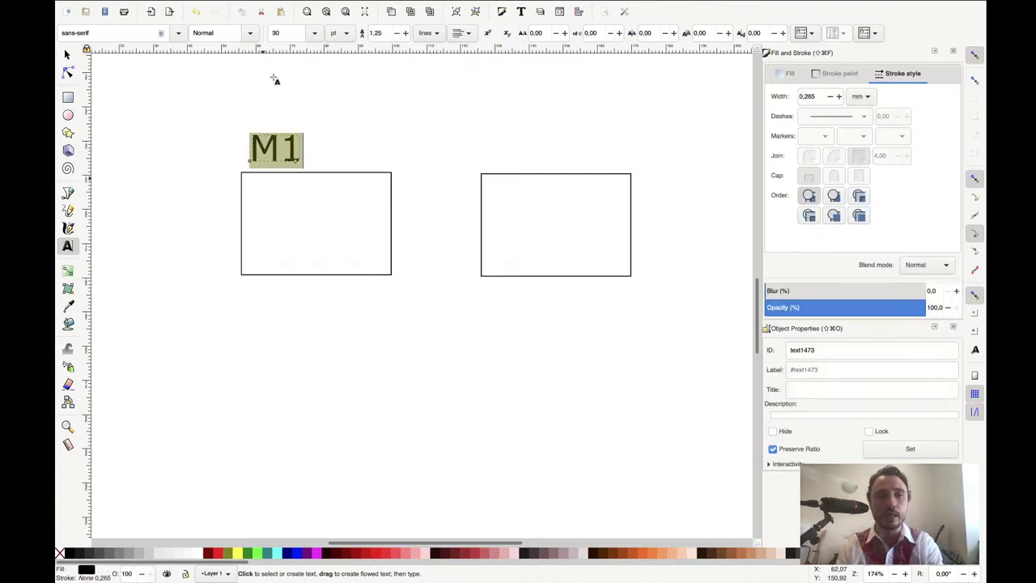
pyautogui.click(283, 33)
pyautogui.write('14')
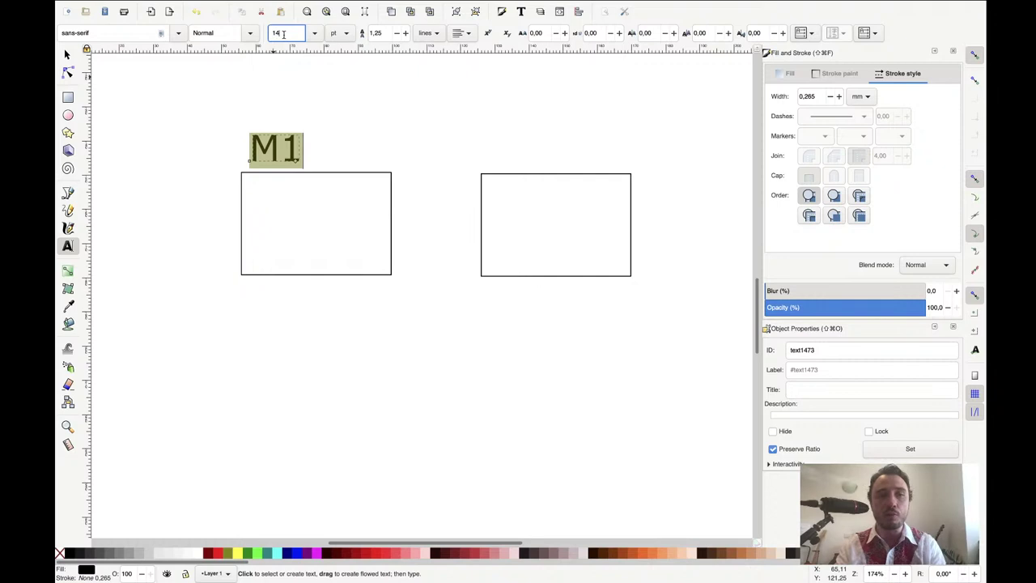
pyautogui.press('Return')
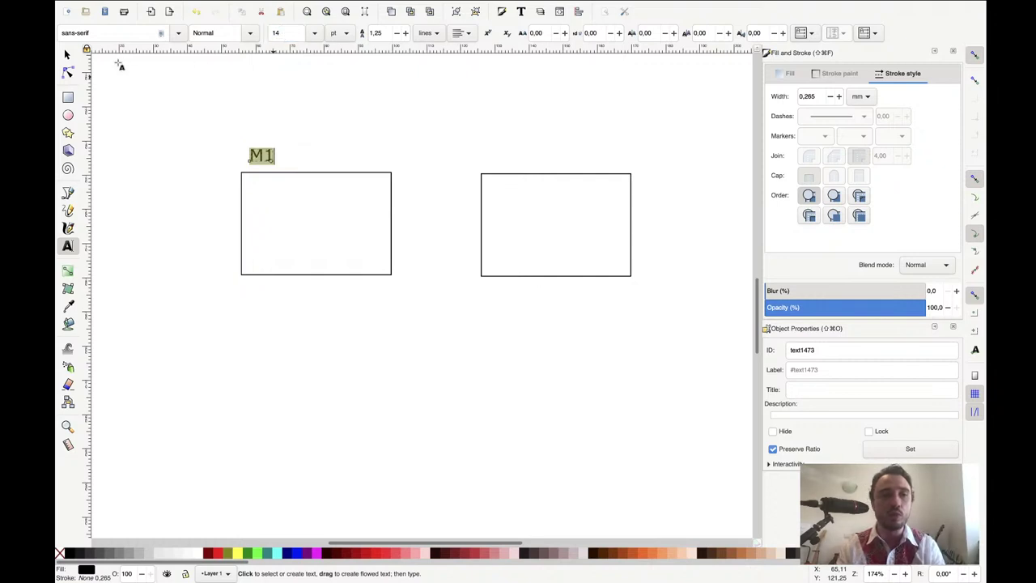
pyautogui.click(273, 130)
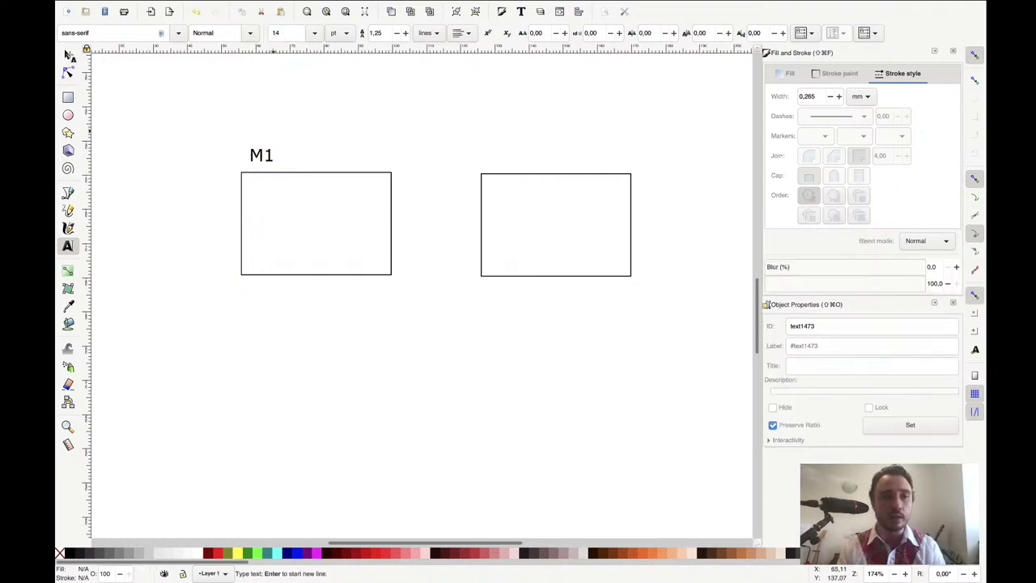
# Step: Duplicate the "M1" label and place the copy just above the right rectangle's upper-left corner
pyautogui.click(68, 54)
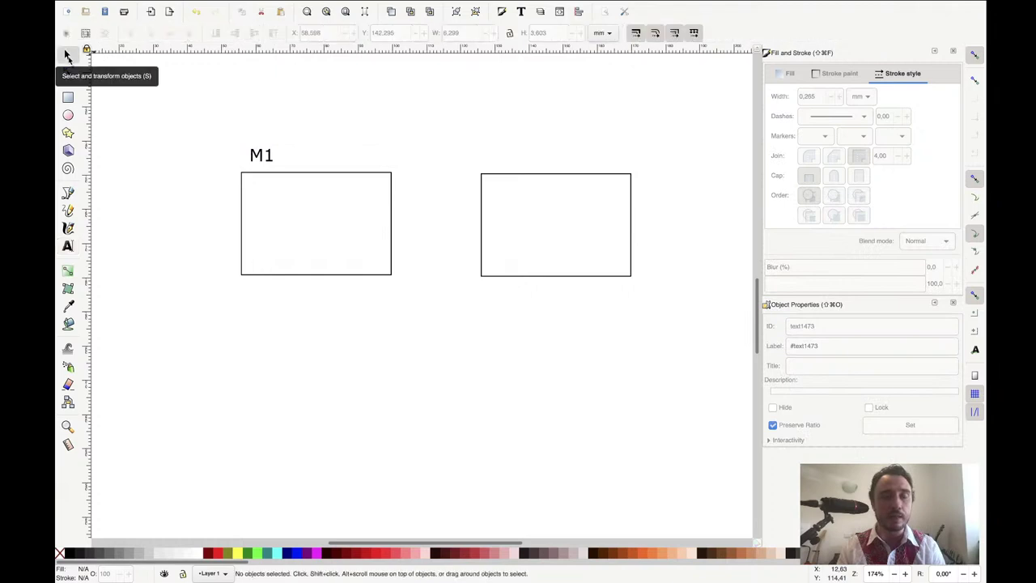
pyautogui.click(268, 160)
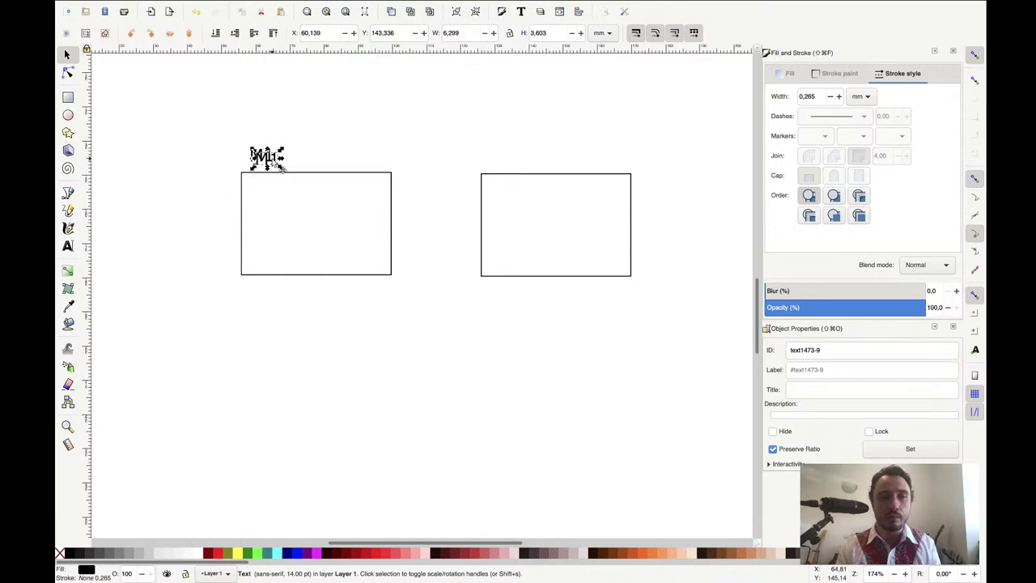
pyautogui.hotkey('ctrl', 'd')
pyautogui.moveTo(279, 165); pyautogui.dragTo(502, 159)
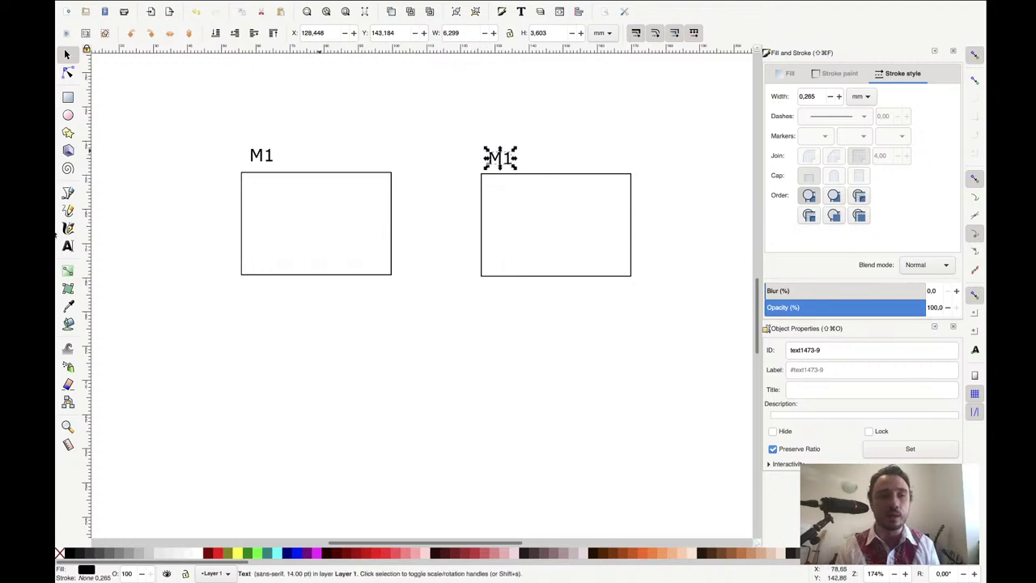
# Step: Change the label above the right rectangle to "M2" and deselect it
pyautogui.click(68, 245)
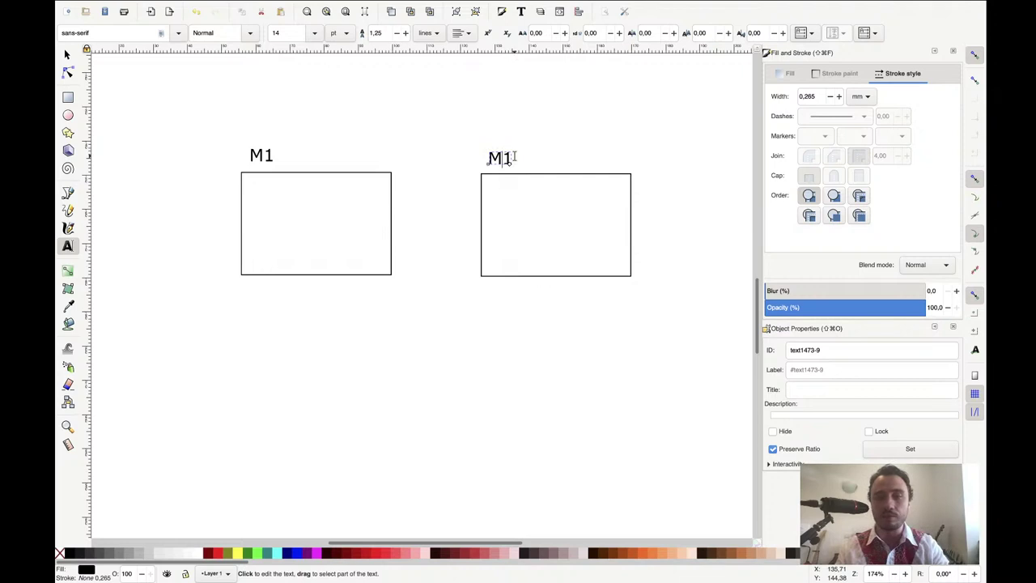
pyautogui.hotkey('shift', 'Left')
pyautogui.write('2')
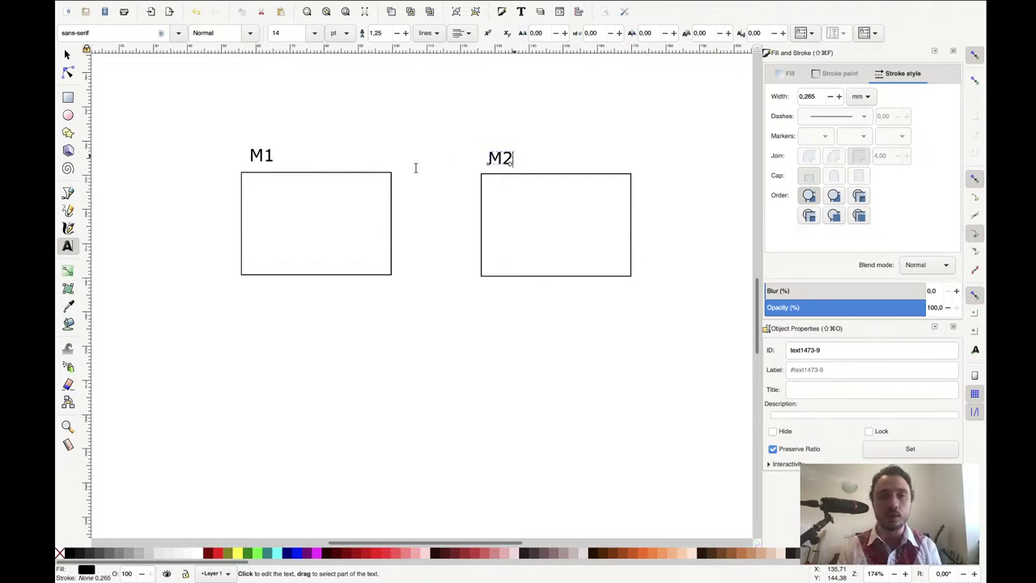
pyautogui.press('Escape')
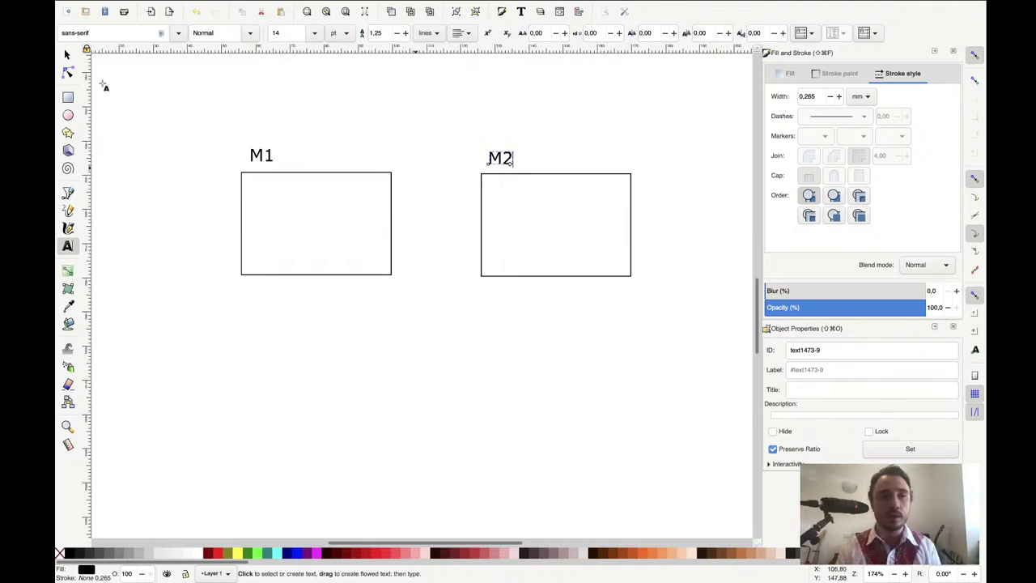
pyautogui.click(68, 55)
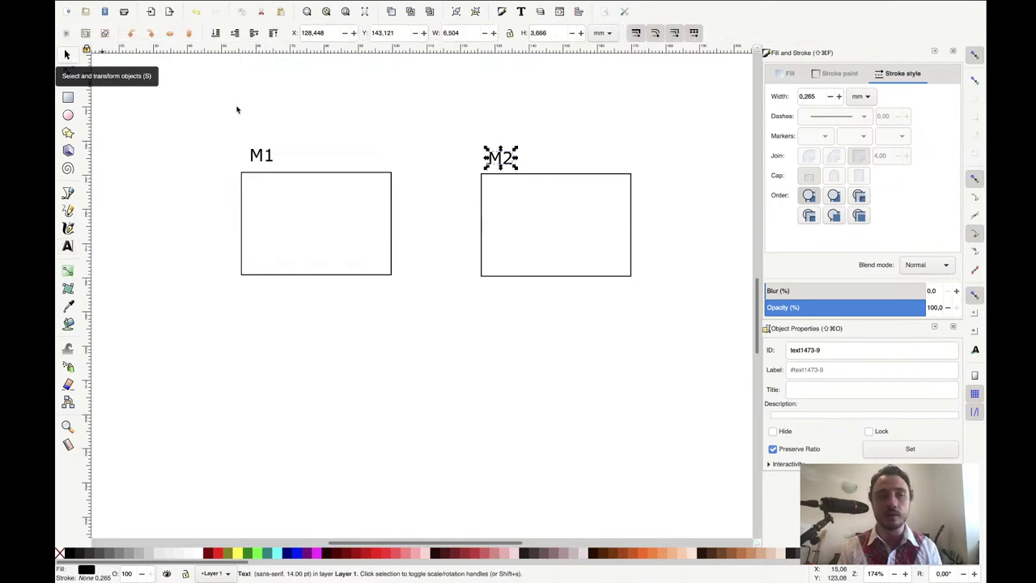
pyautogui.click(337, 125)
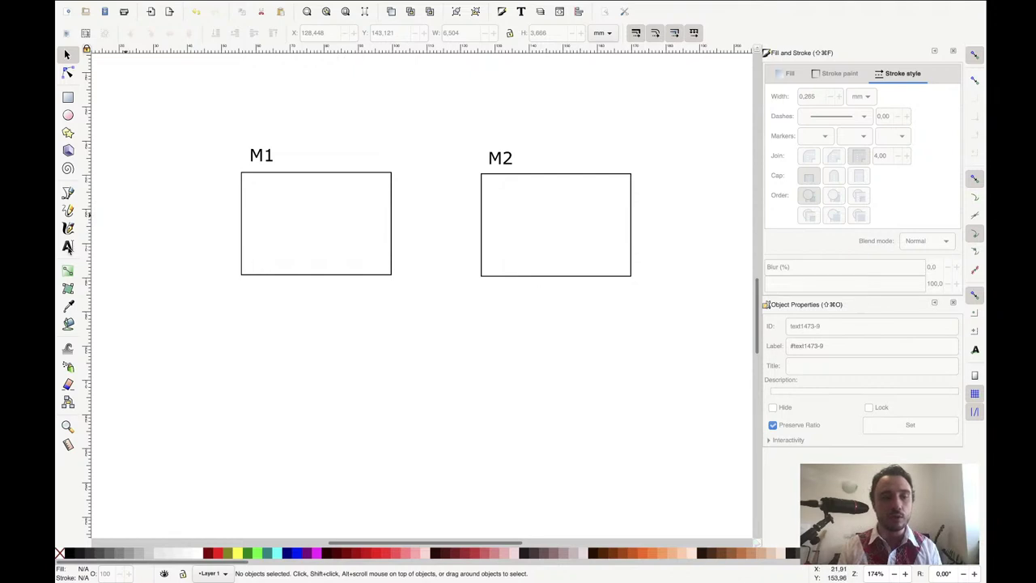
# Step: Add the text "Notification A" inside the M2 rectangle and set its font size to 14 pt
pyautogui.click(68, 247)
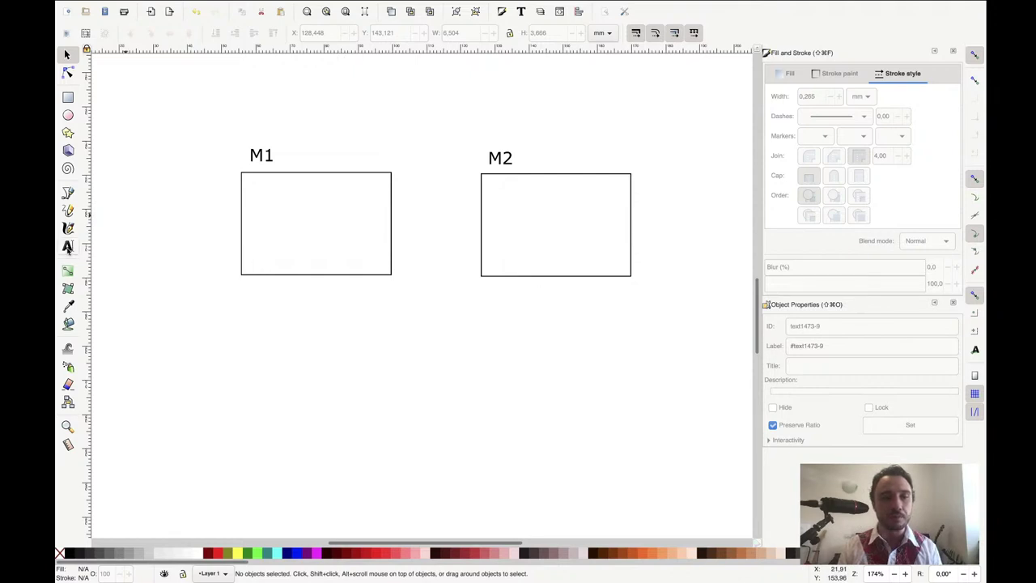
pyautogui.click(510, 236)
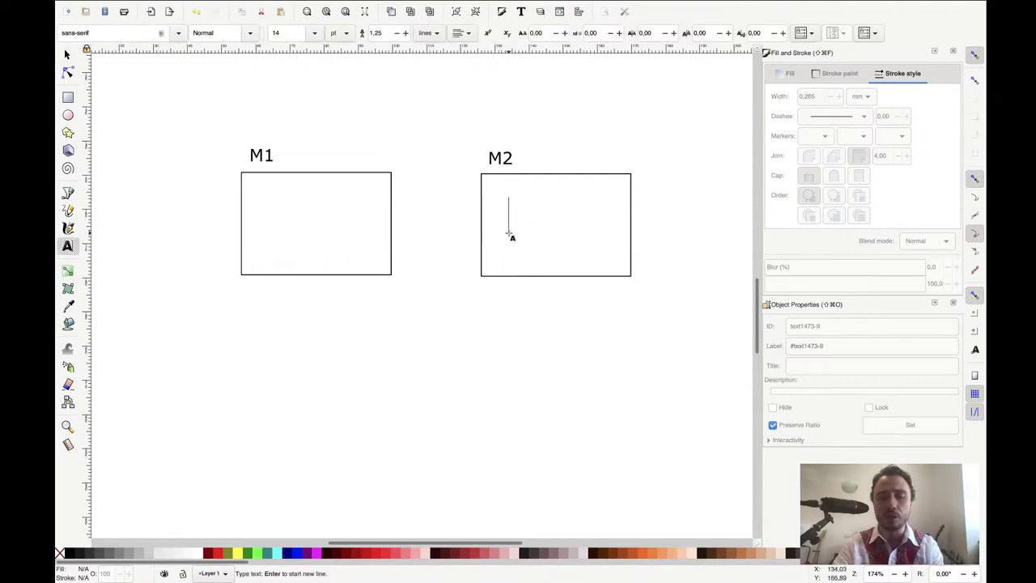
pyautogui.write('No')
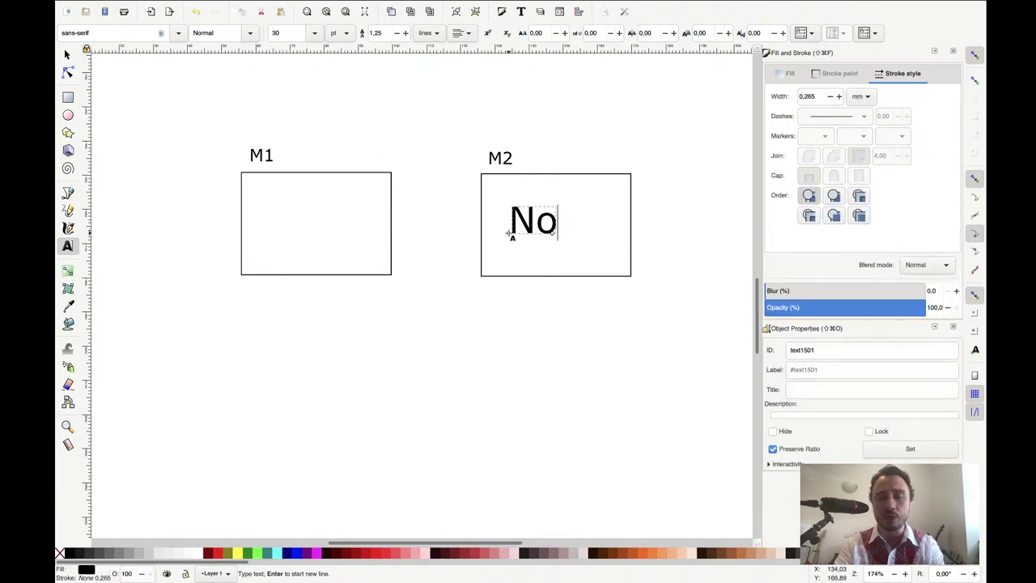
pyautogui.write('tification')
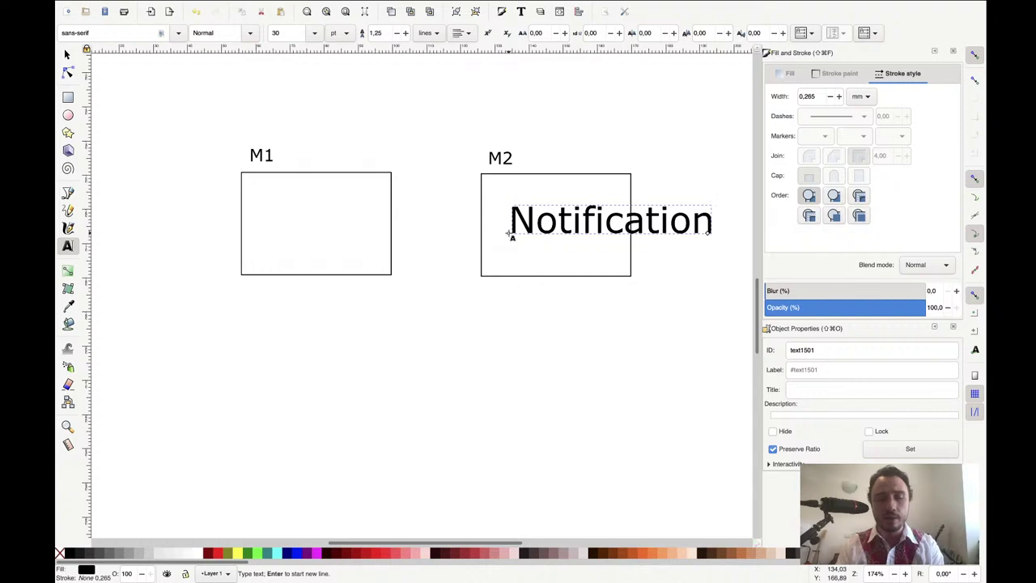
pyautogui.write(' A')
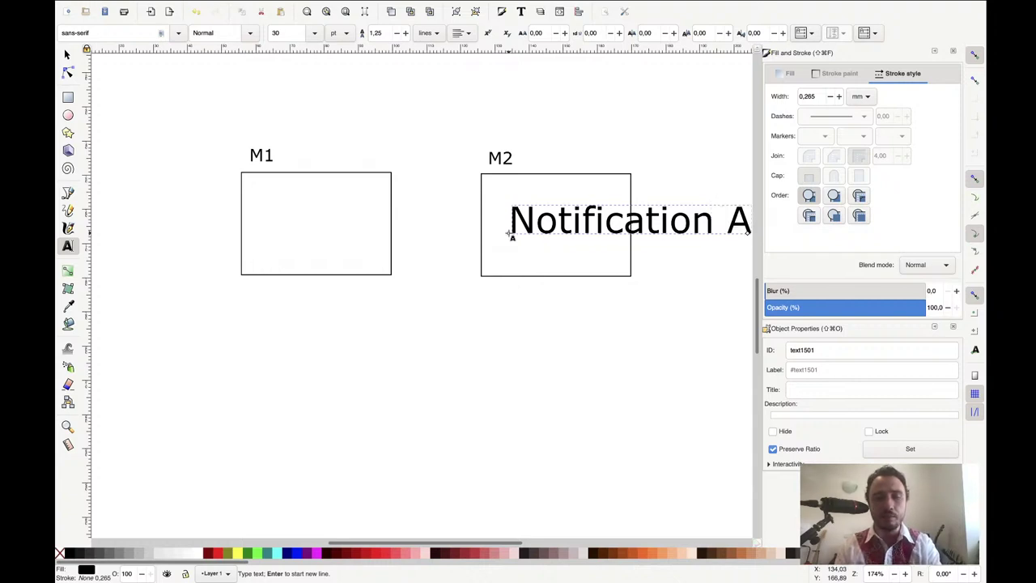
pyautogui.tripleClick(512, 233)
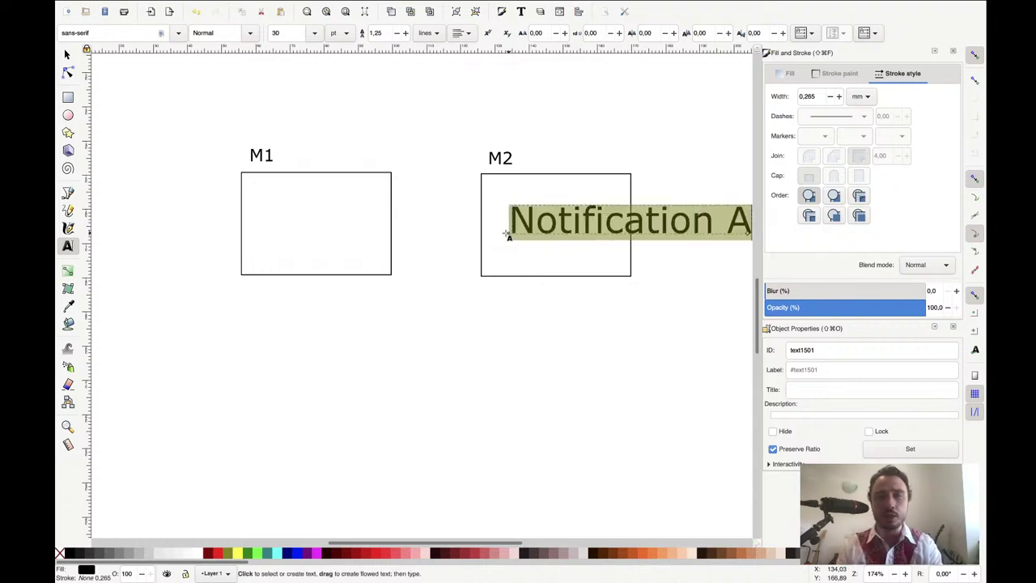
pyautogui.doubleClick(278, 32)
pyautogui.write('14')
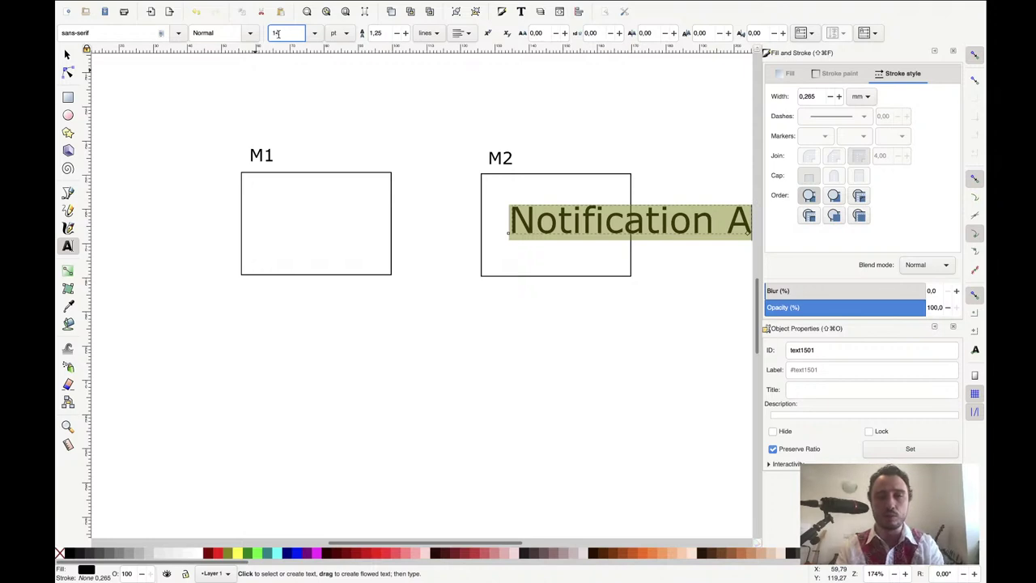
pyautogui.press('Return')
# Step: Replace the final letter of the text inside the M2 rectangle so it reads "Notification 2"
pyautogui.press('End')
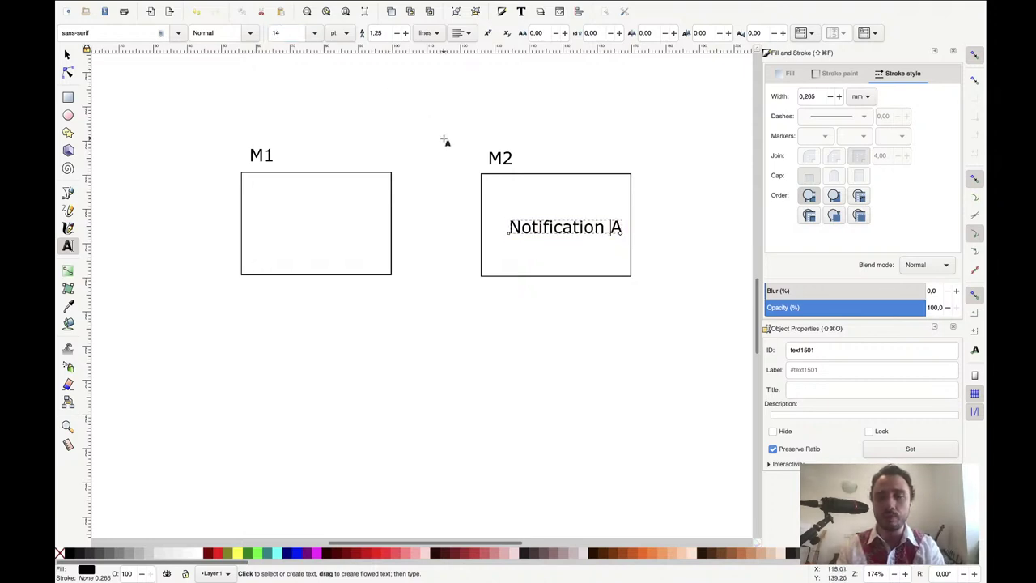
pyautogui.press('Left')
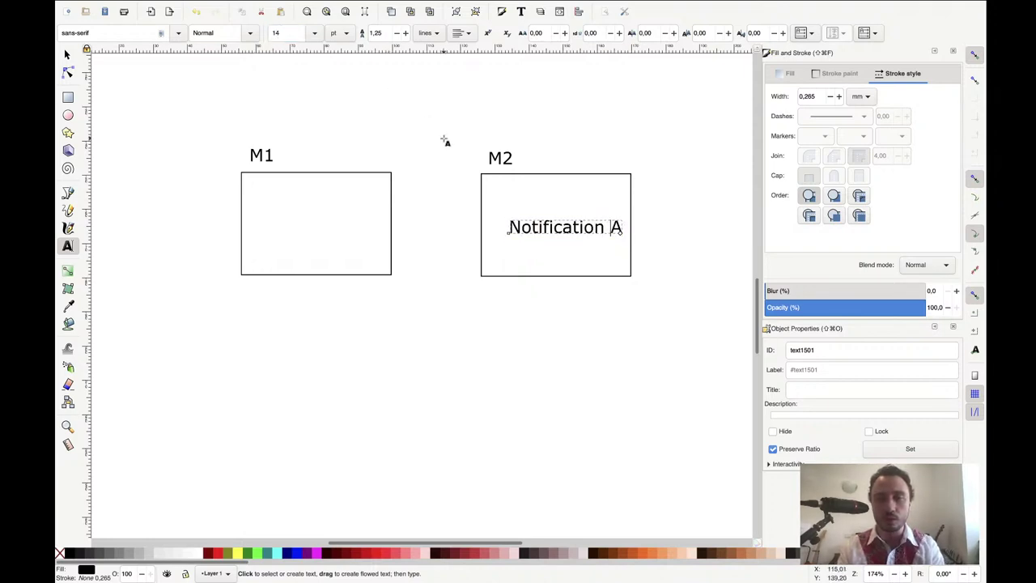
pyautogui.hotkey('shift', 'Right')
pyautogui.write('2')
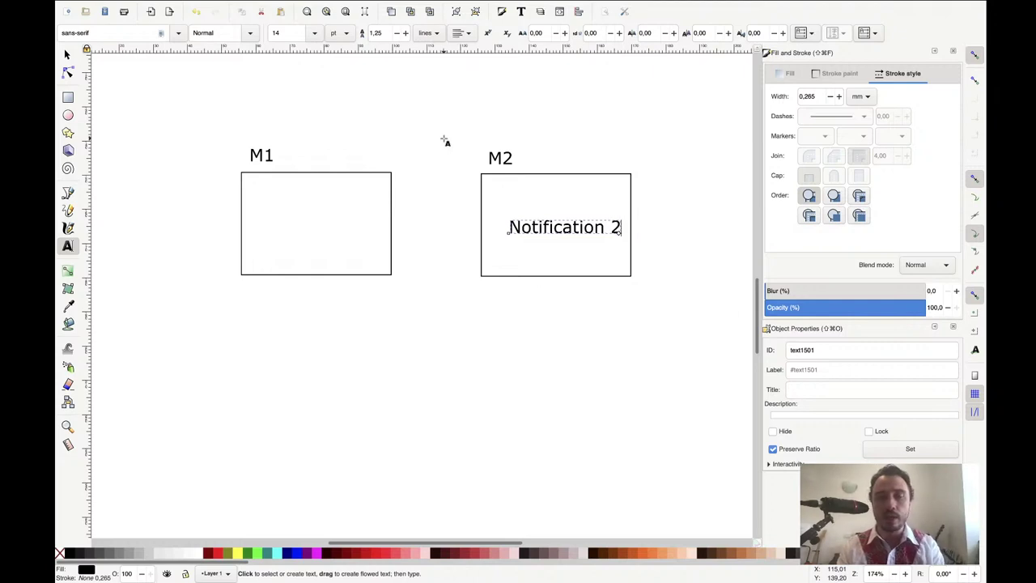
# Step: Nudge the "Notification 2" text toward the M2 rectangle's centre and place a copy of it inside the M1 rectangle
pyautogui.click(68, 55)
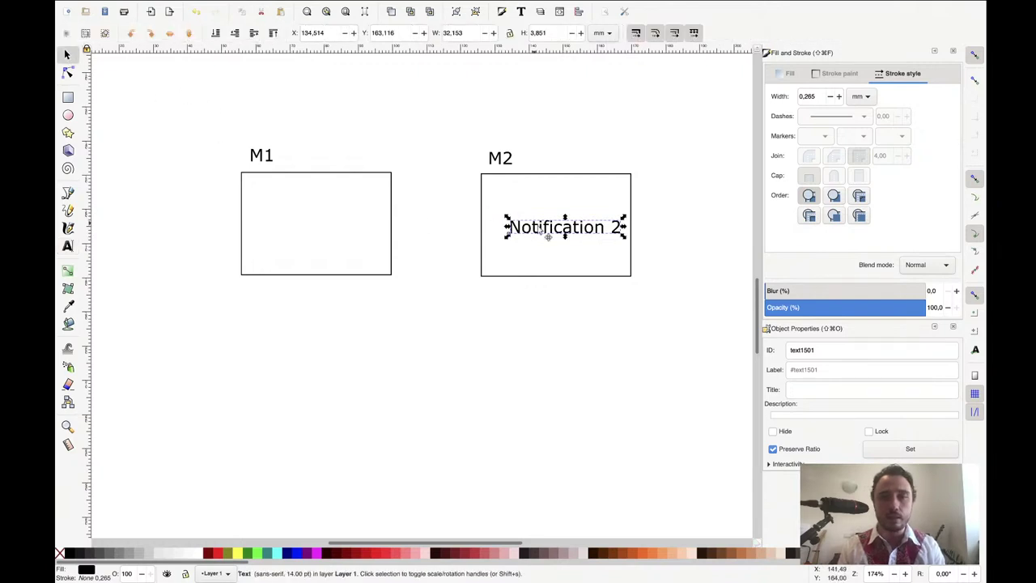
pyautogui.moveTo(544, 236); pyautogui.dragTo(537, 231)
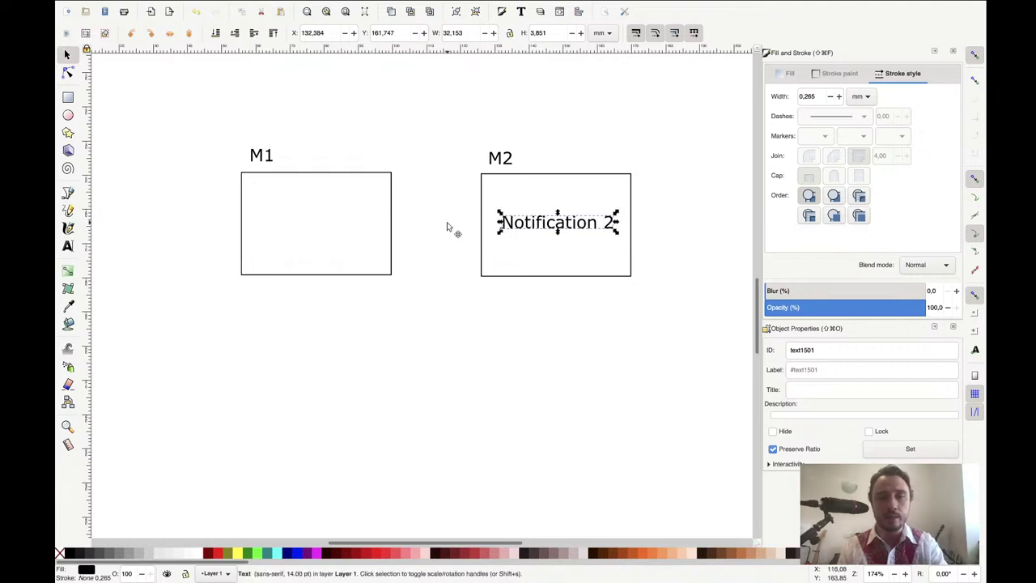
pyautogui.hotkey('ctrl', 'v')
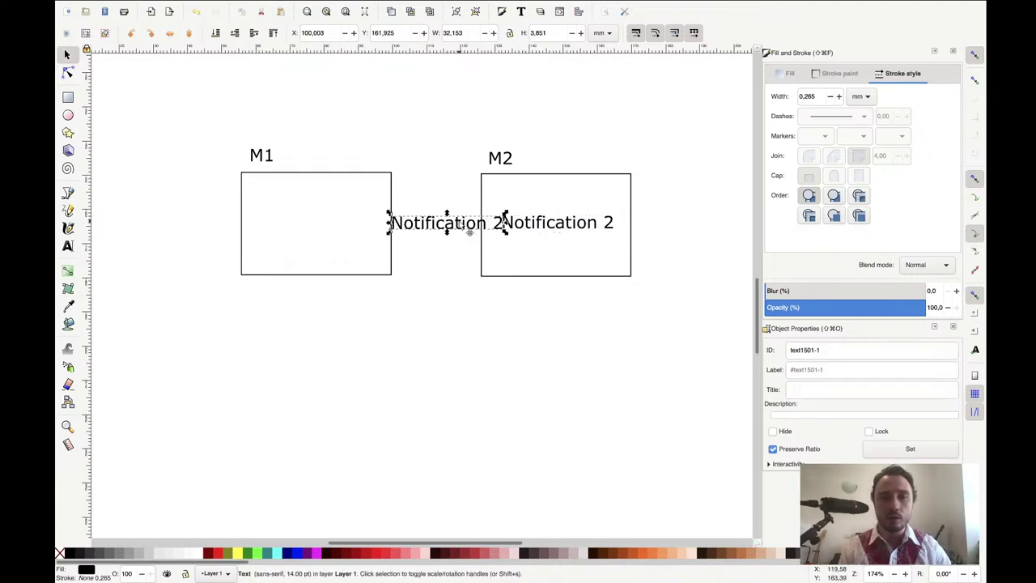
pyautogui.moveTo(469, 233); pyautogui.dragTo(338, 233)
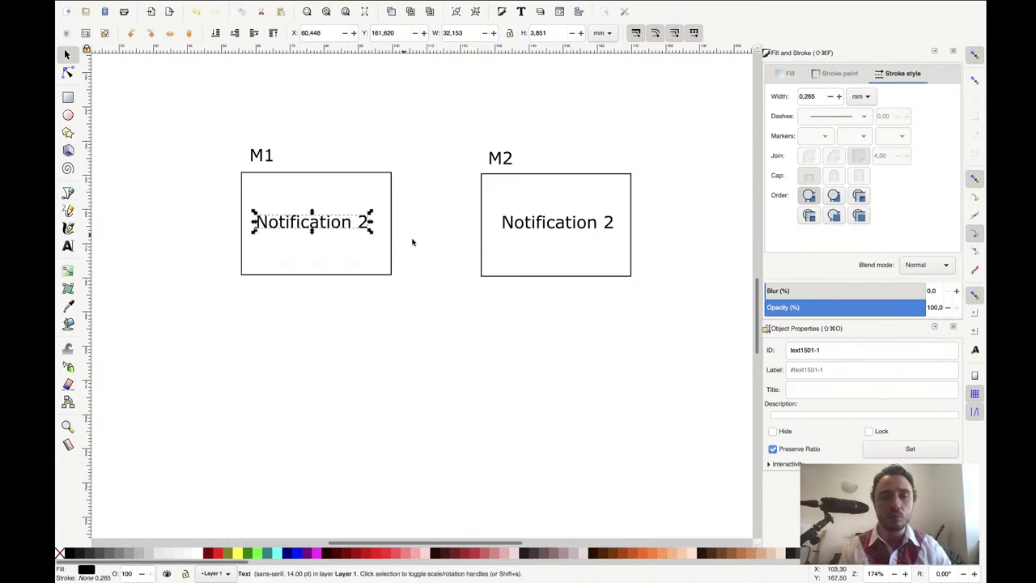
pyautogui.click(161, 286)
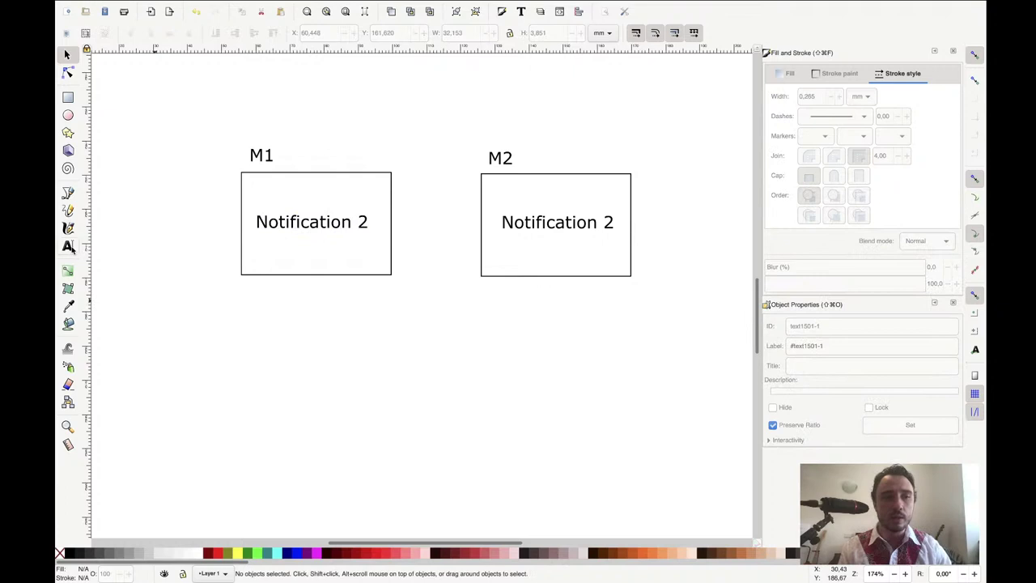
# Step: Change the text inside the M1 rectangle to "Notification 1"
pyautogui.click(68, 247)
pyautogui.click(360, 224)
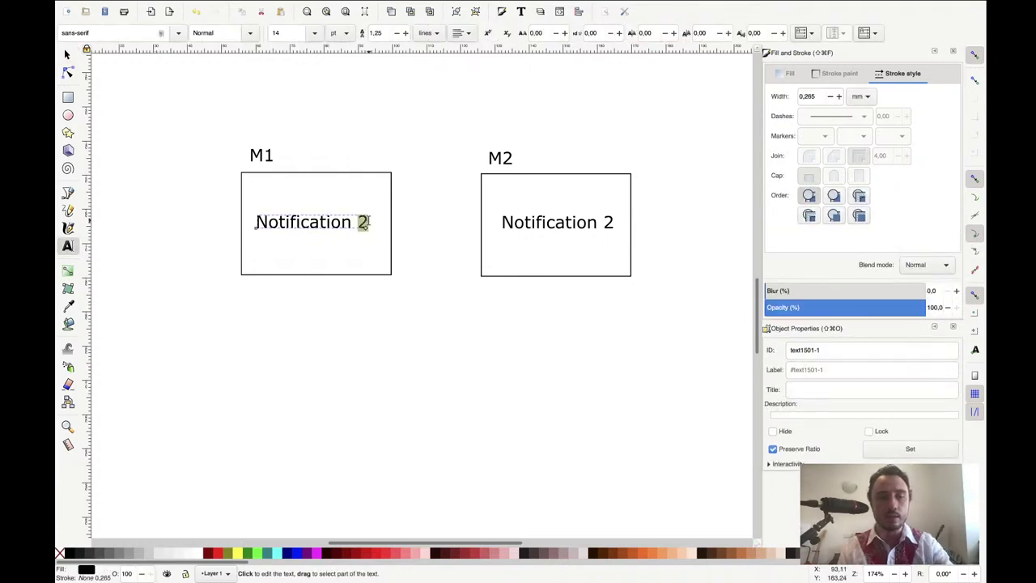
pyautogui.doubleClick(362, 221)
pyautogui.write('1')
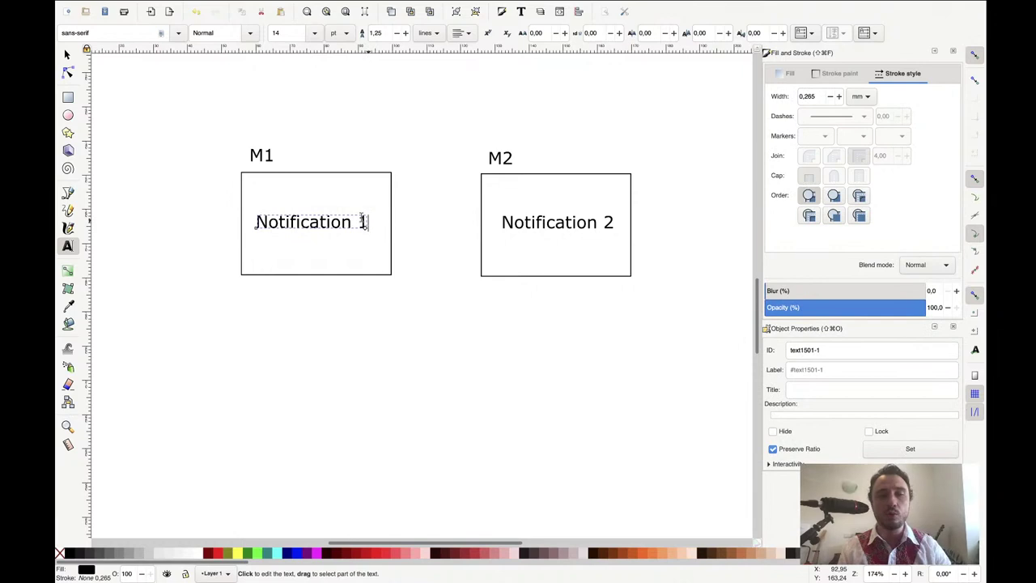
pyautogui.doubleClick(68, 54)
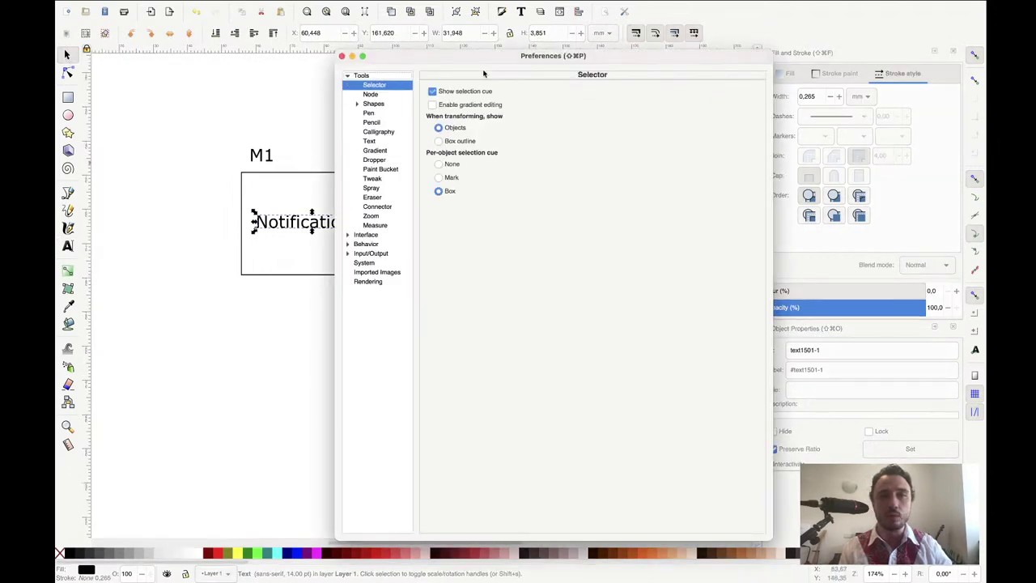
pyautogui.click(342, 56)
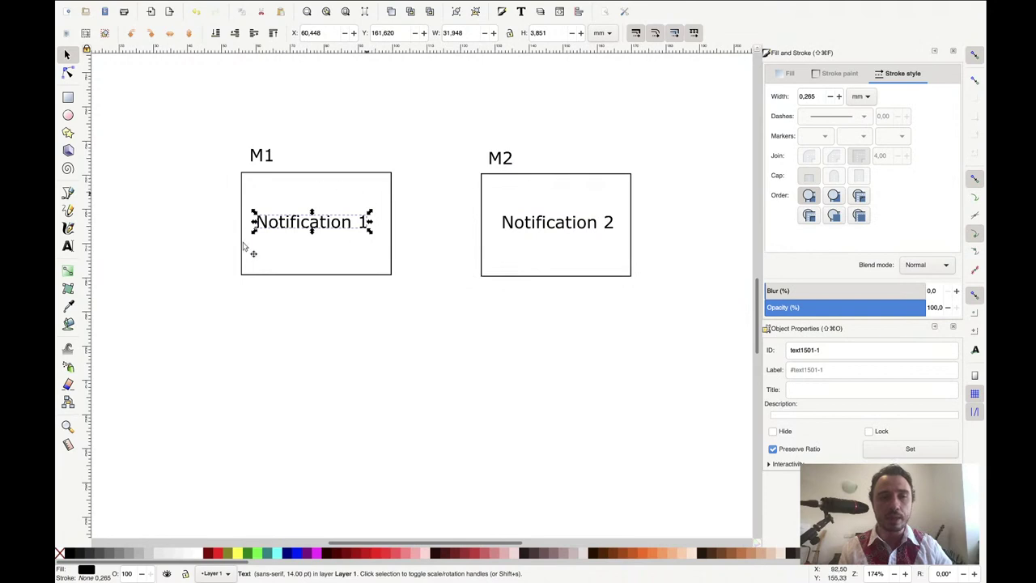
# Step: Centre the notification texts in their rectangles, nudging "Notification 1" slightly right and "Notification 2" slightly left and up
pyautogui.click(71, 403)
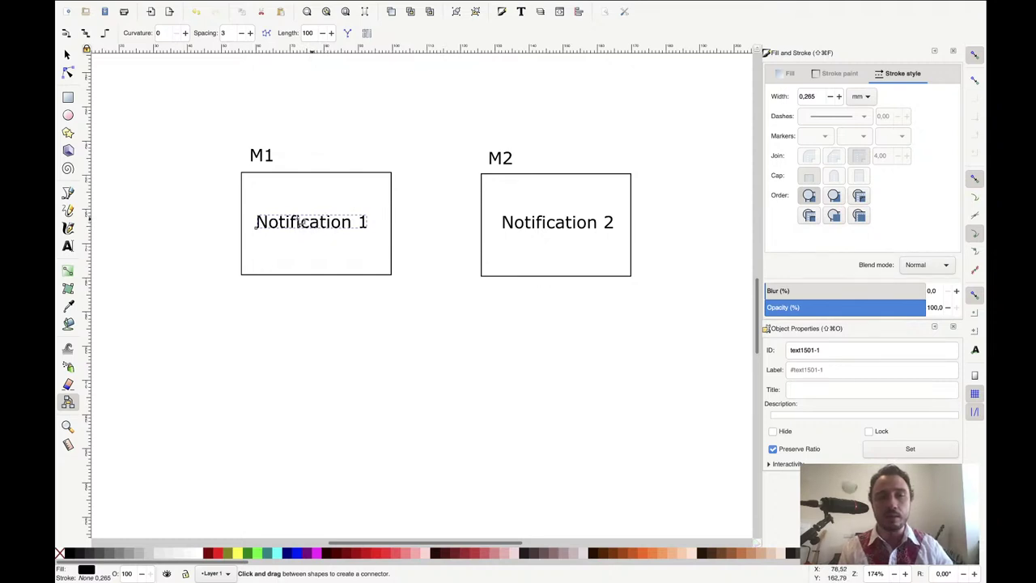
pyautogui.click(68, 55)
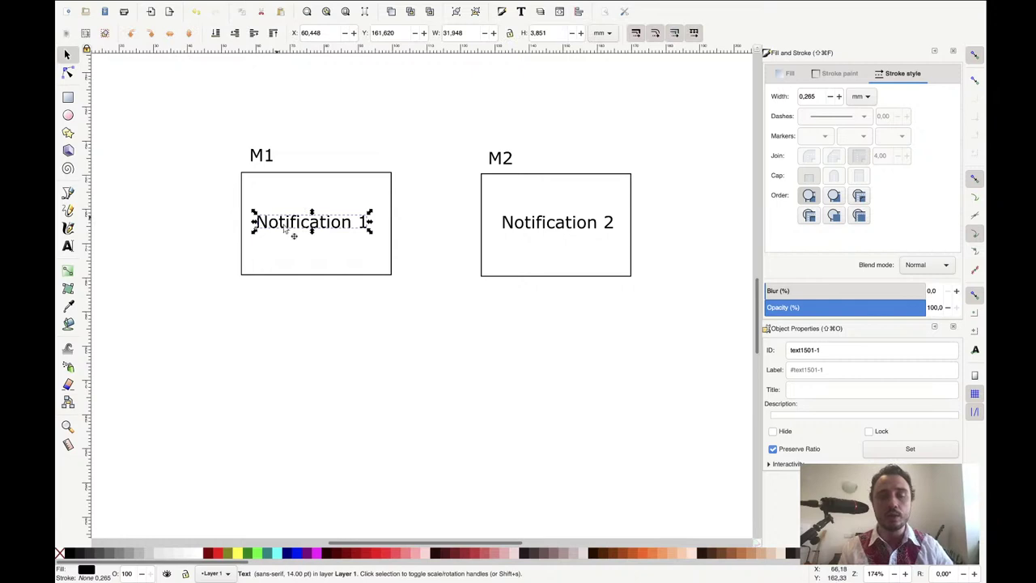
pyautogui.press('Right')
pyautogui.press('Right')
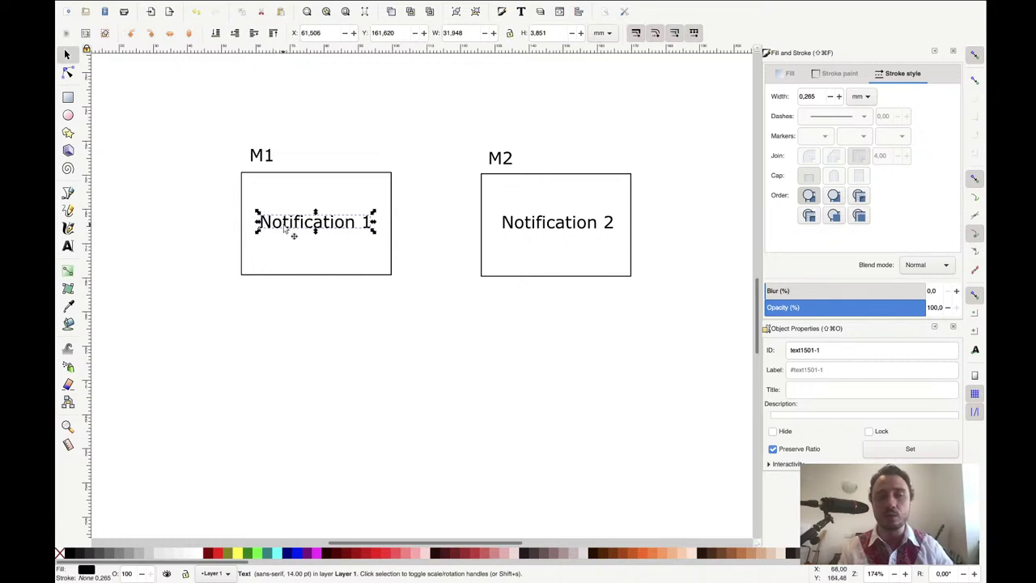
pyautogui.click(542, 230)
pyautogui.press('Left')
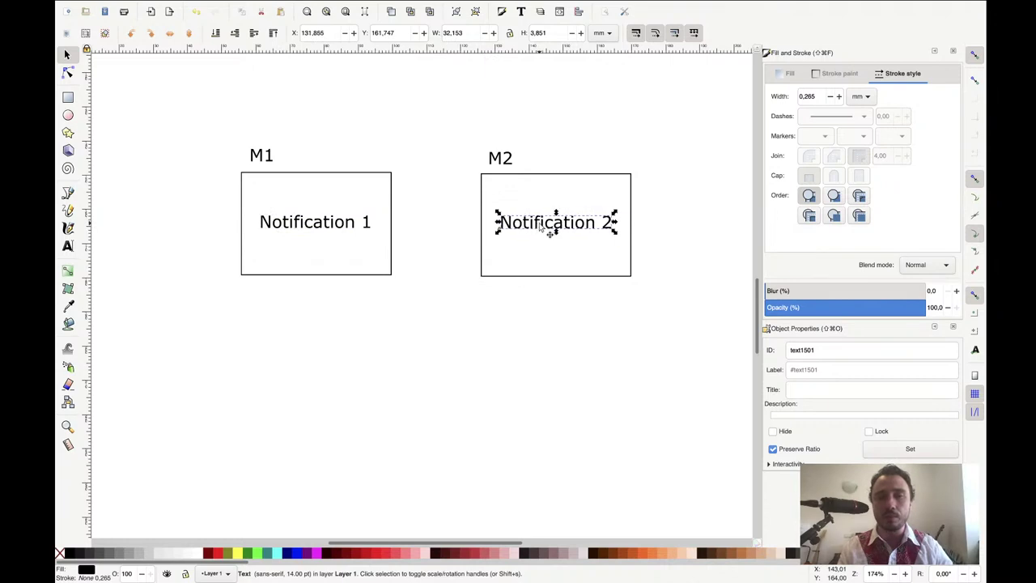
pyautogui.press('Up')
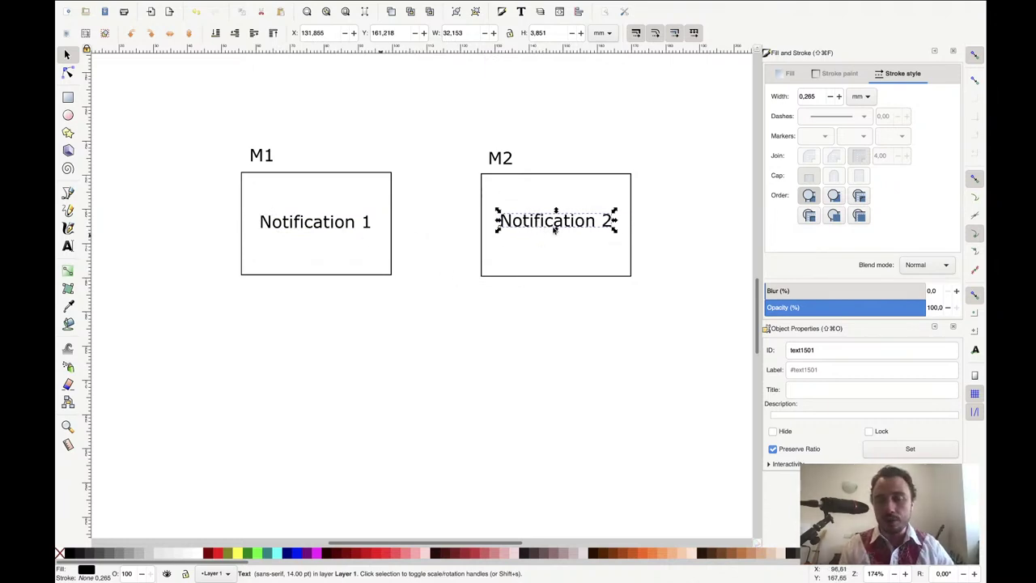
pyautogui.click(357, 241)
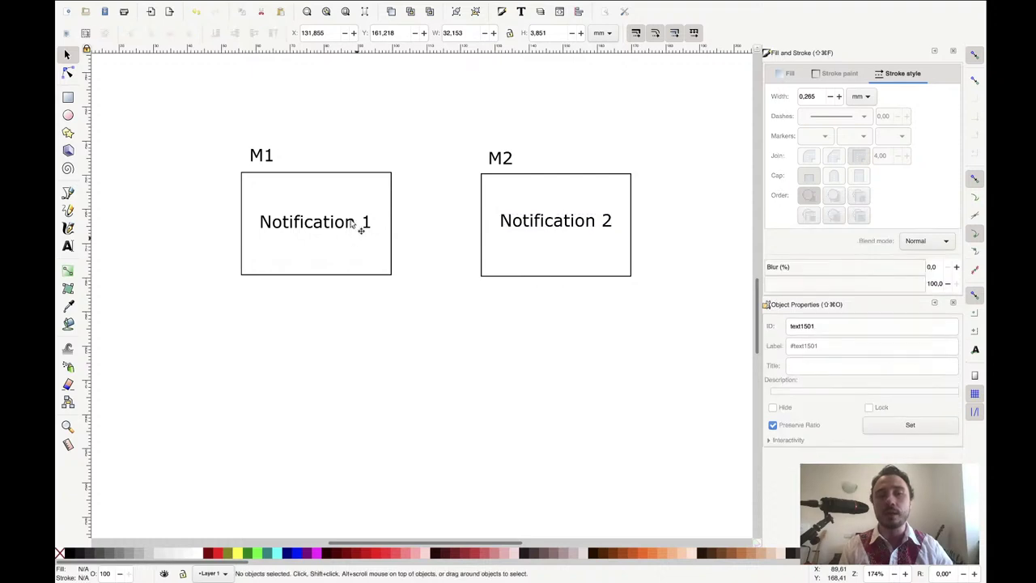
pyautogui.click(389, 276)
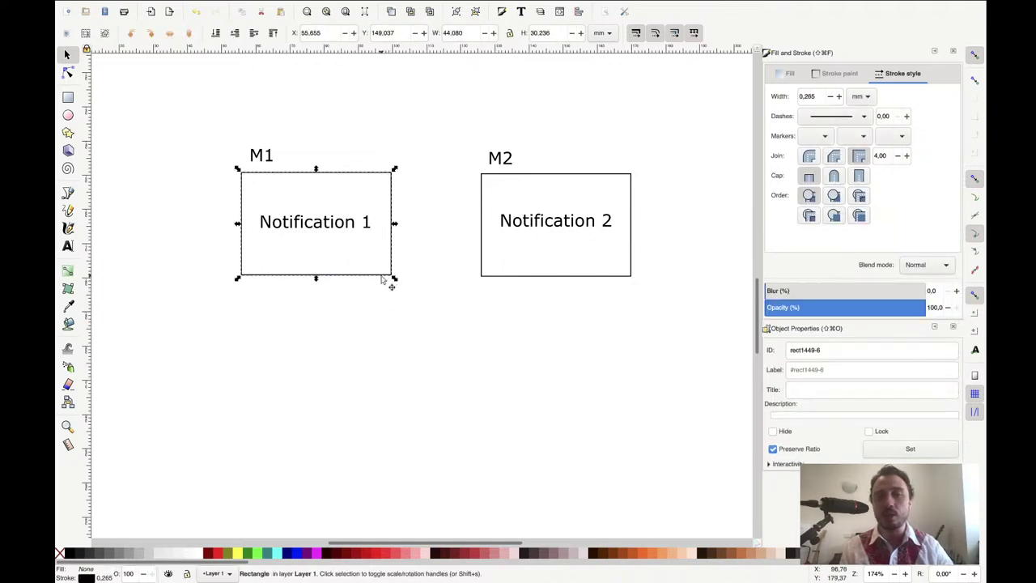
pyautogui.click(346, 230)
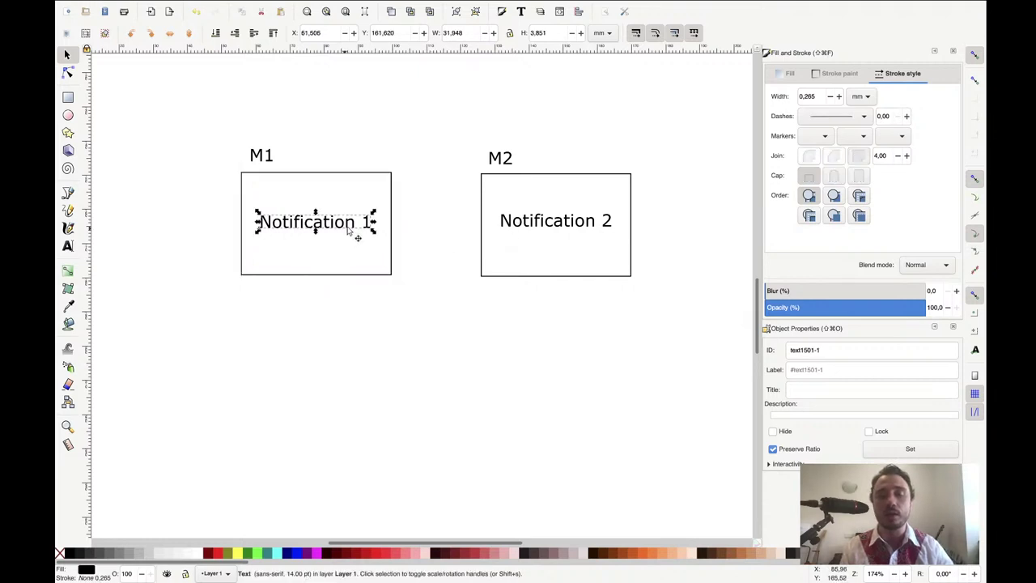
pyautogui.press('Escape')
pyautogui.click(543, 232)
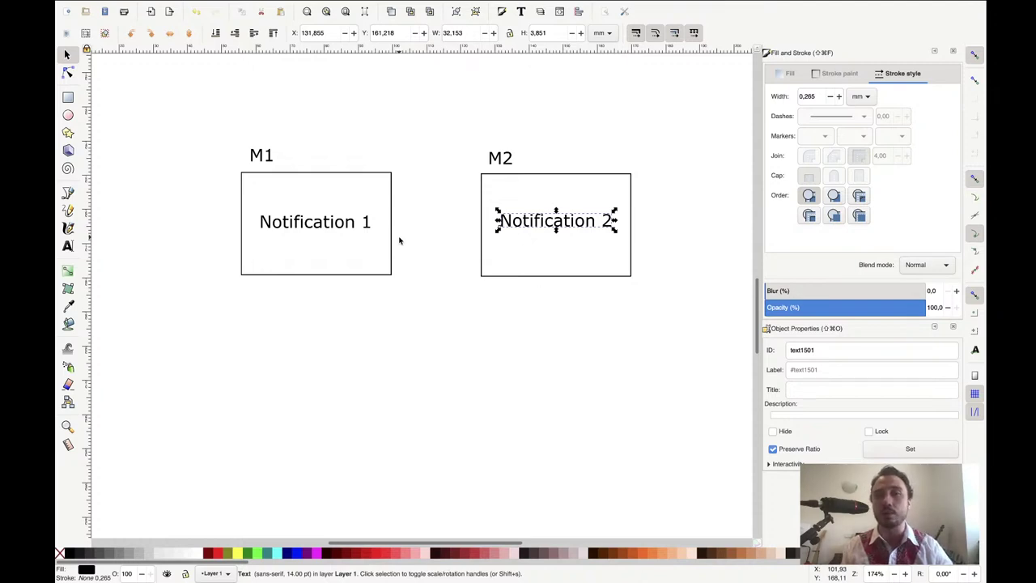
pyautogui.click(459, 317)
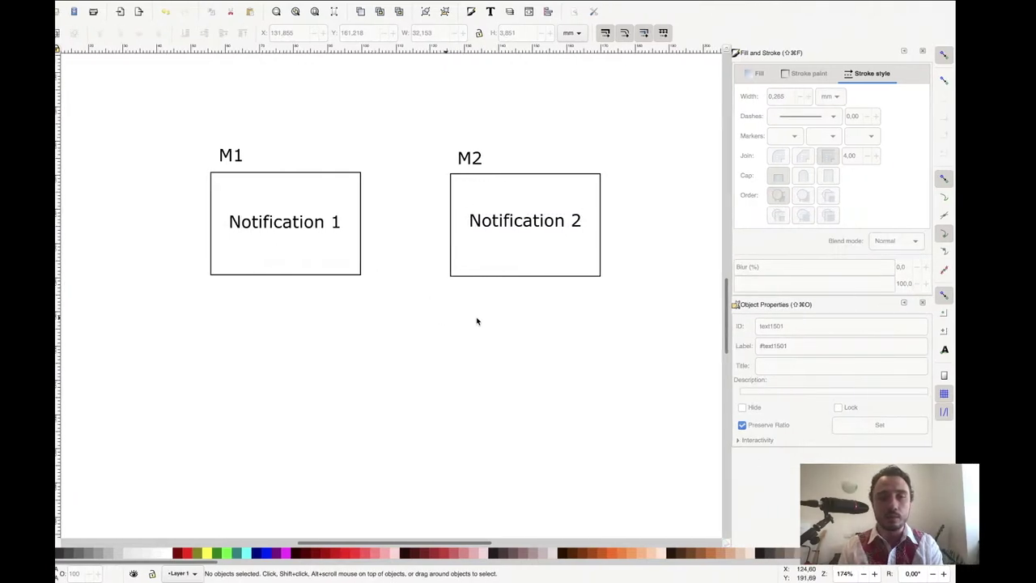
# Step: Switch to the dp_e4_2 project in IntelliJ IDEA and create a Java class named NotificationImpl1 in the main package
pyautogui.hotkey('ctrl', 'Right')
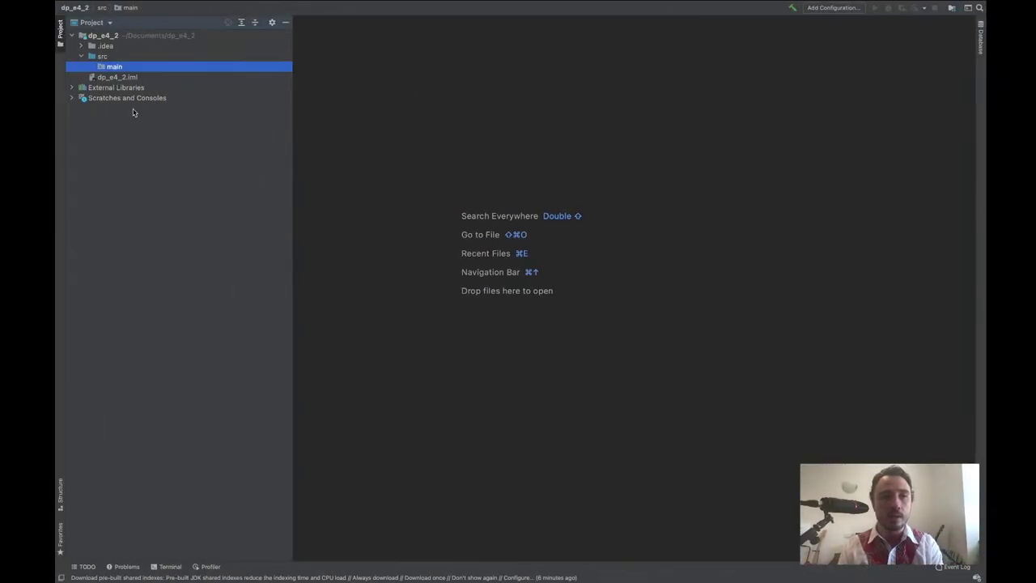
pyautogui.rightClick(123, 70)
pyautogui.moveTo(174, 79)
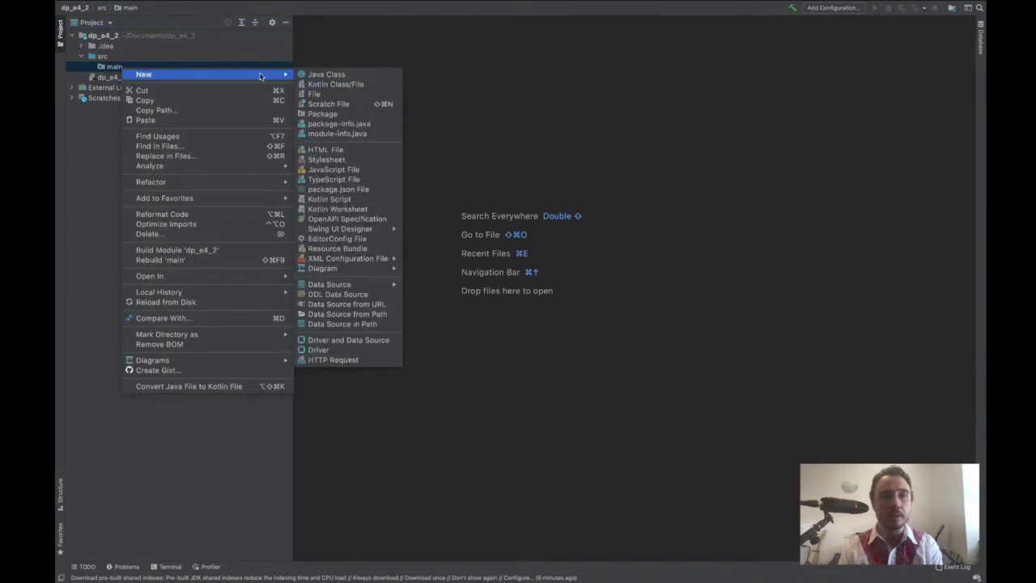
pyautogui.click(329, 77)
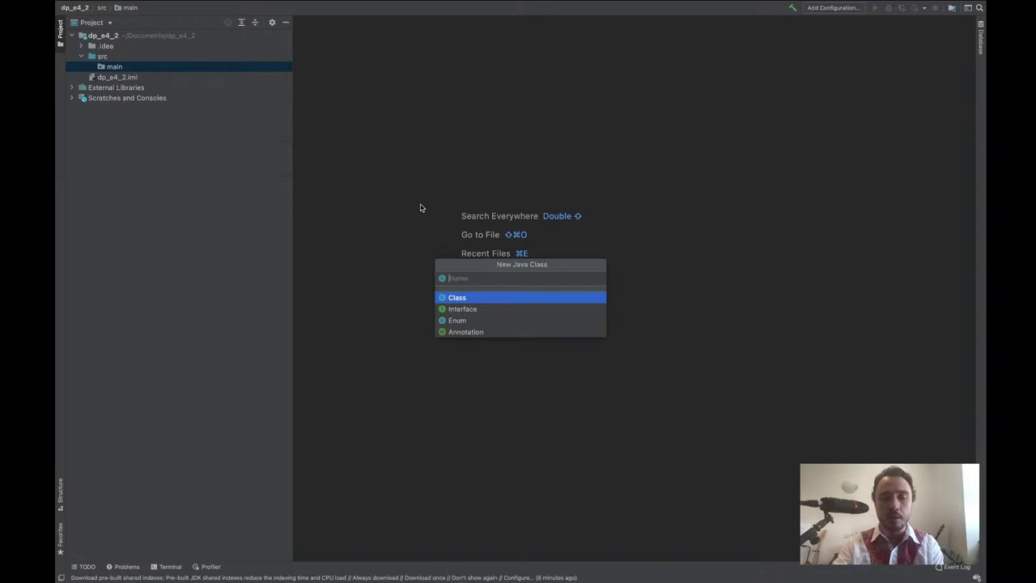
pyautogui.write('Noti')
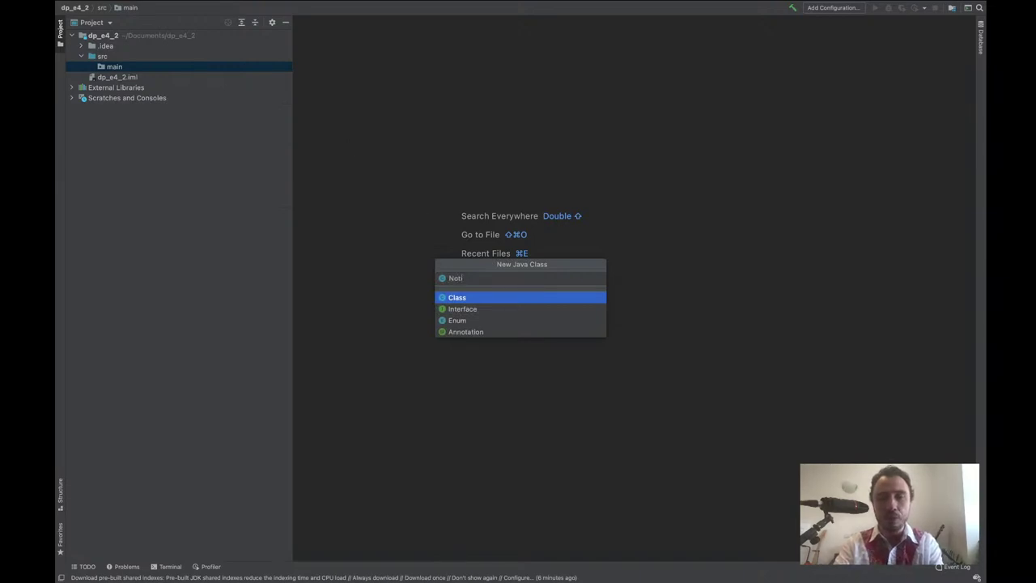
pyautogui.write('fication')
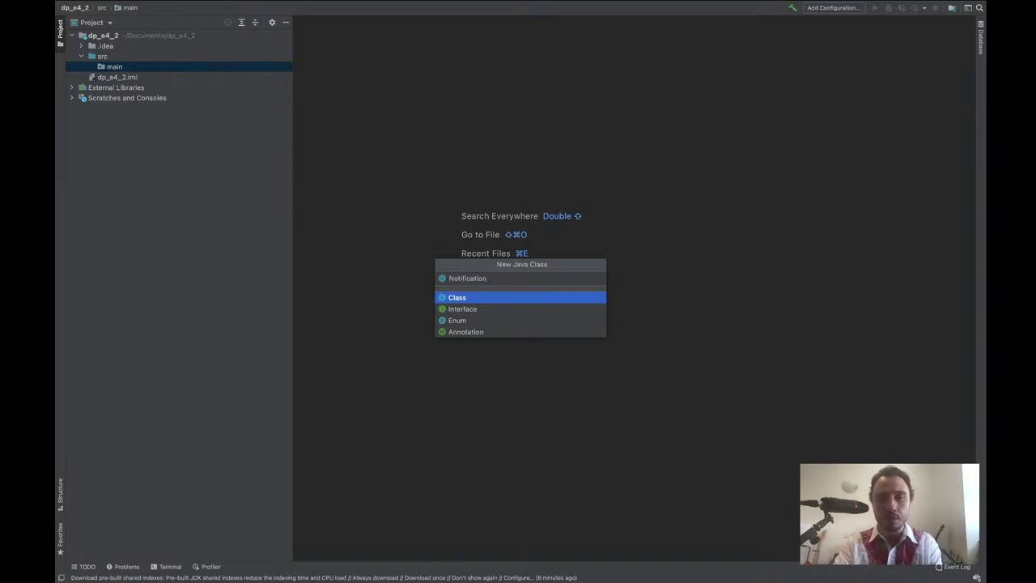
pyautogui.write('Impl1')
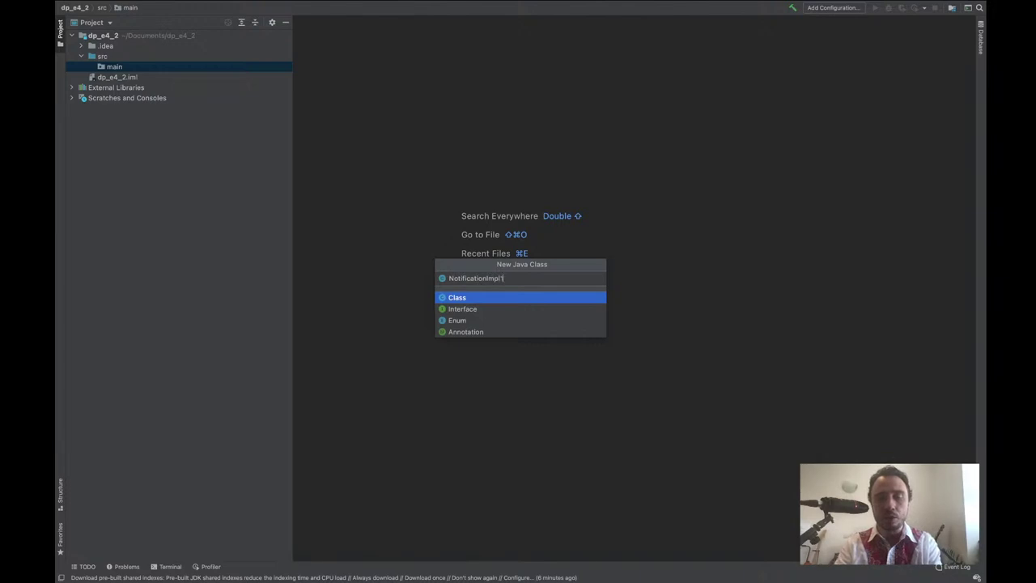
pyautogui.press('Return')
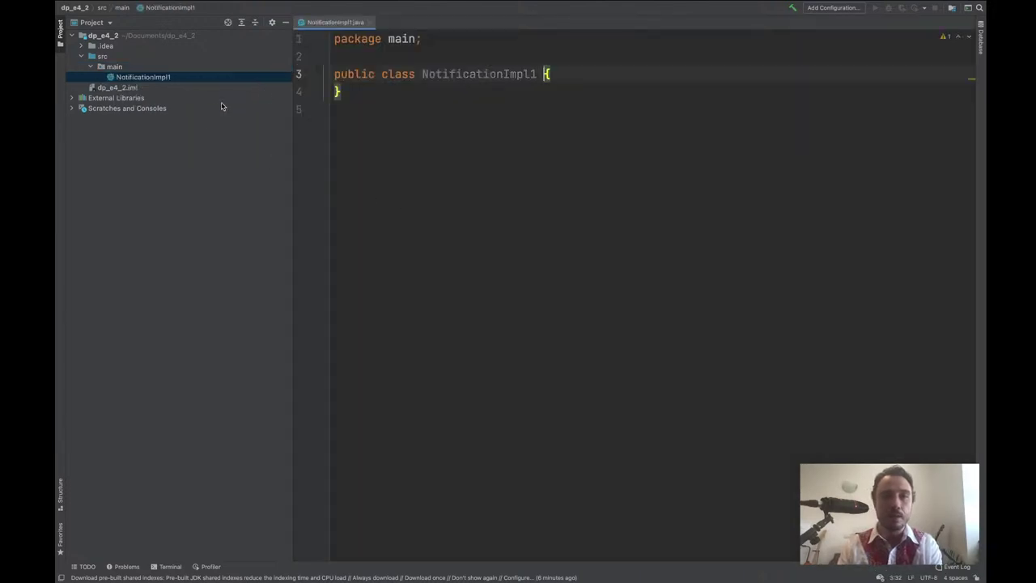
pyautogui.click(115, 68)
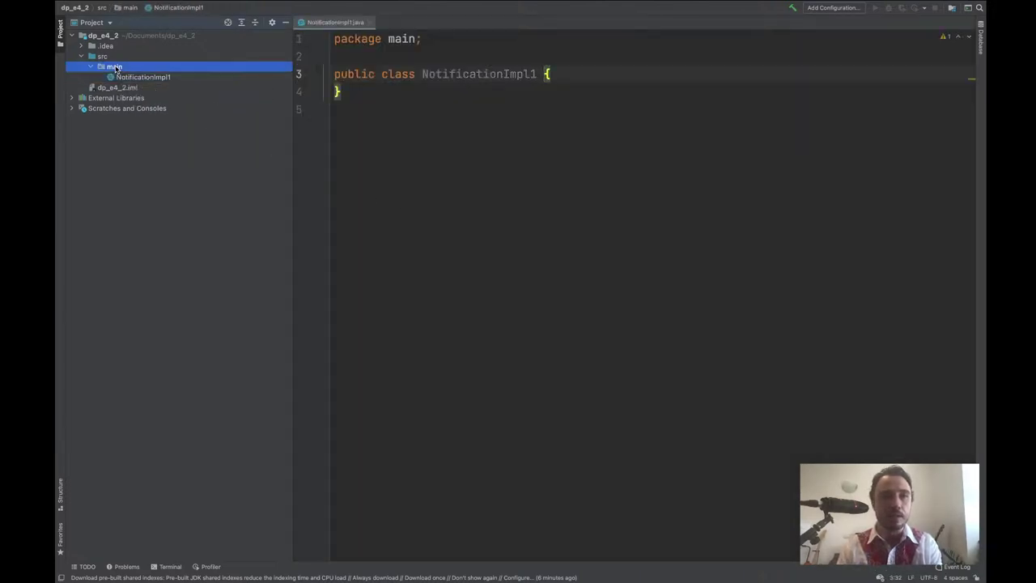
pyautogui.rightClick(118, 70)
pyautogui.moveTo(197, 77)
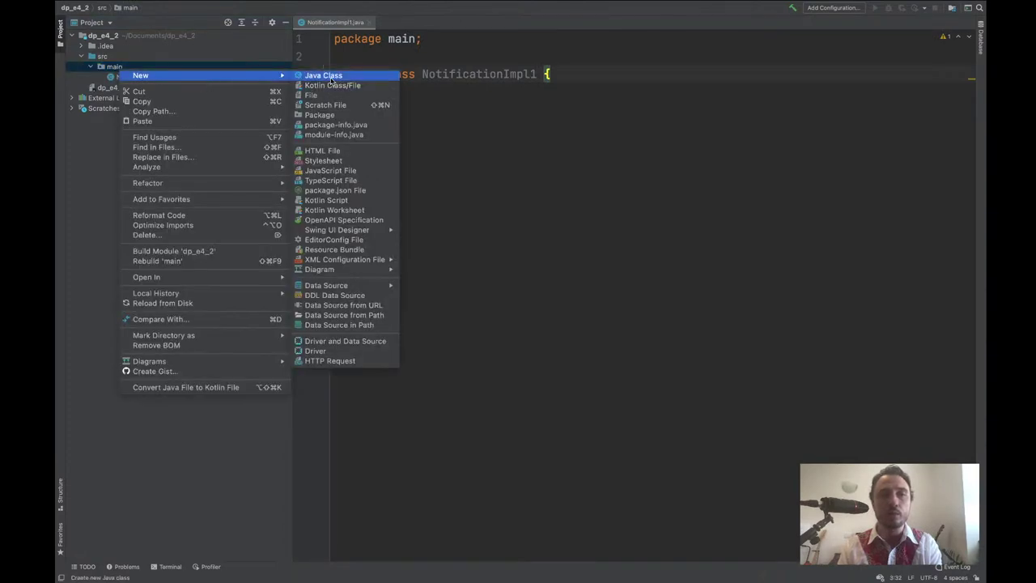
pyautogui.click(110, 71)
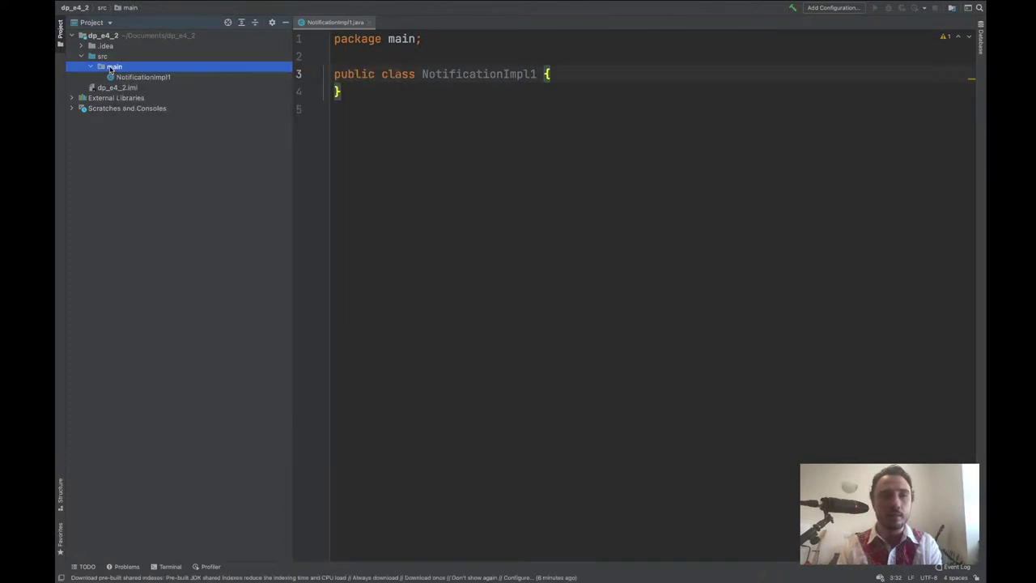
# Step: Create a new package named dependency under the src folder
pyautogui.click(102, 57)
pyautogui.rightClick(104, 59)
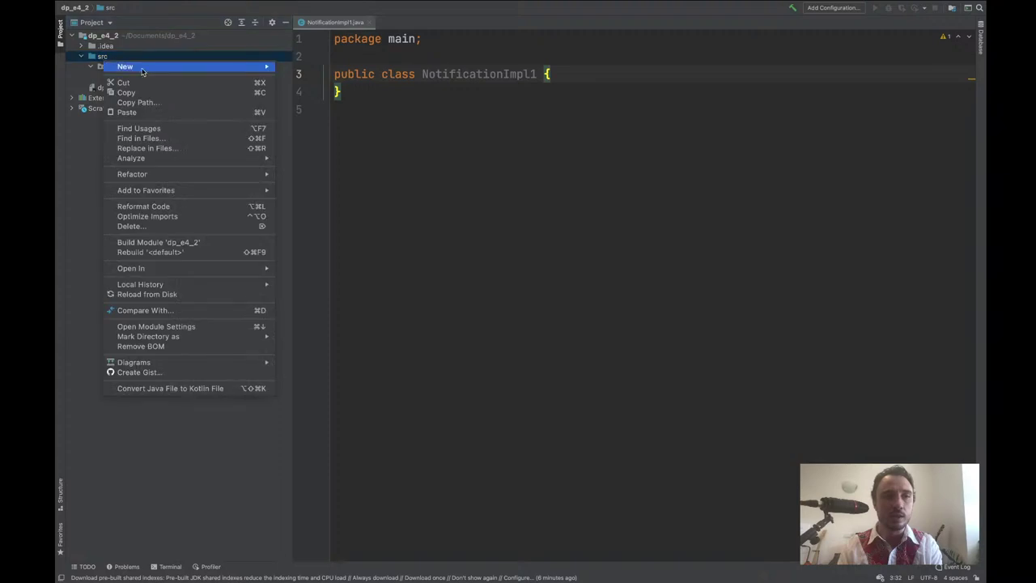
pyautogui.moveTo(141, 71)
pyautogui.click(312, 103)
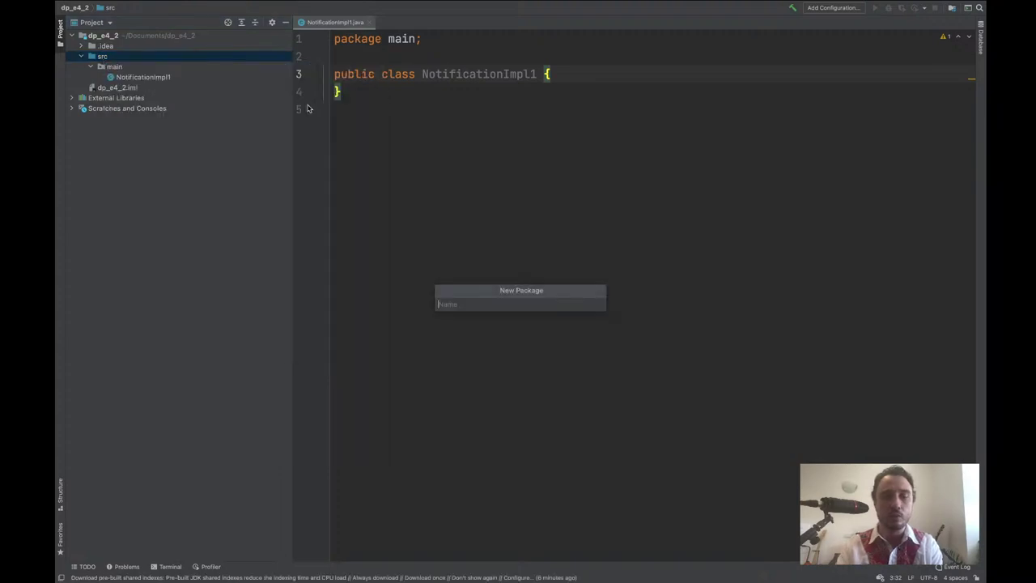
pyautogui.write('dependency')
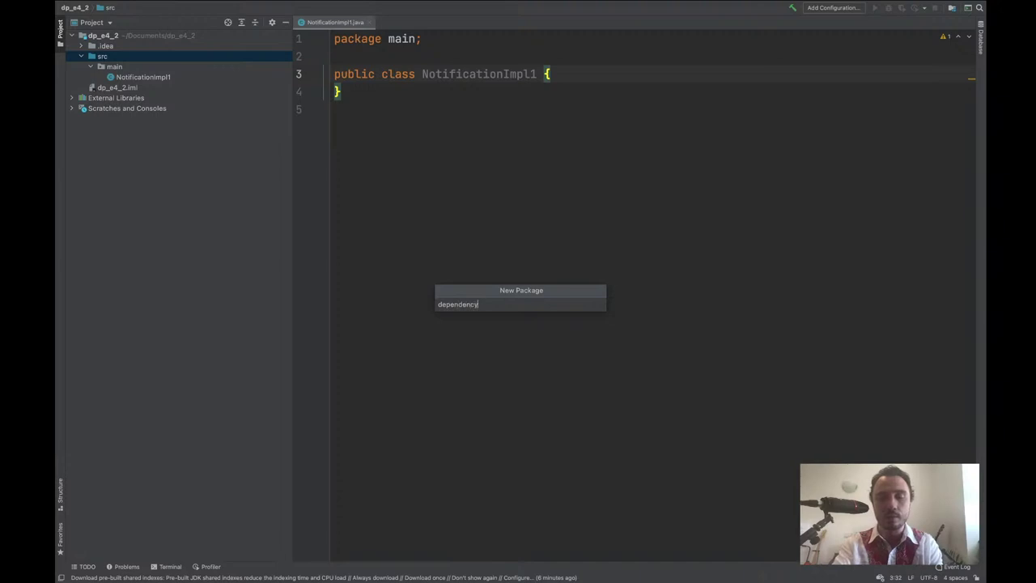
pyautogui.press('Return')
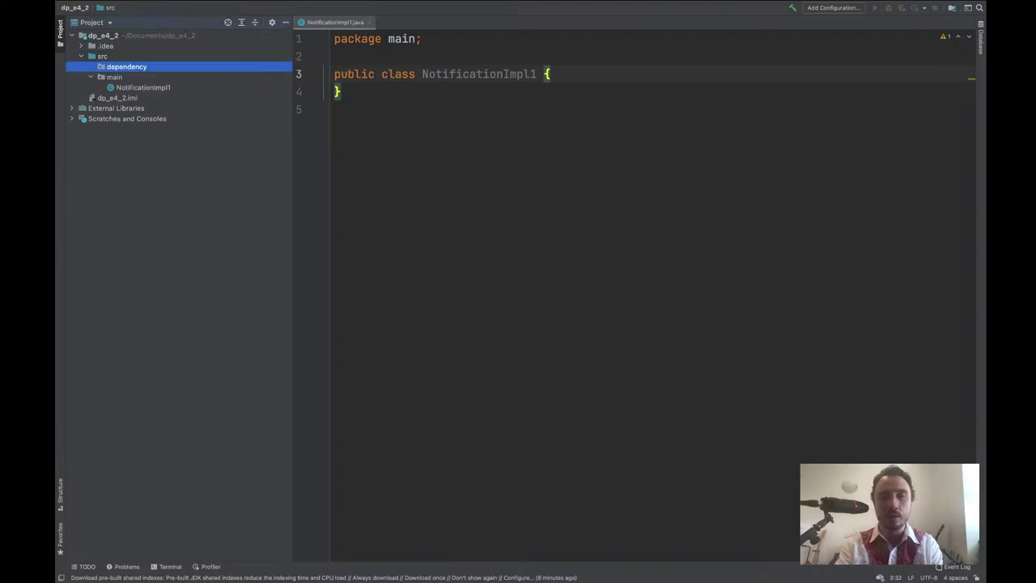
# Step: Move the NotificationImpl1 class from the main package into the dependency package and run the refactoring
pyautogui.click(135, 89)
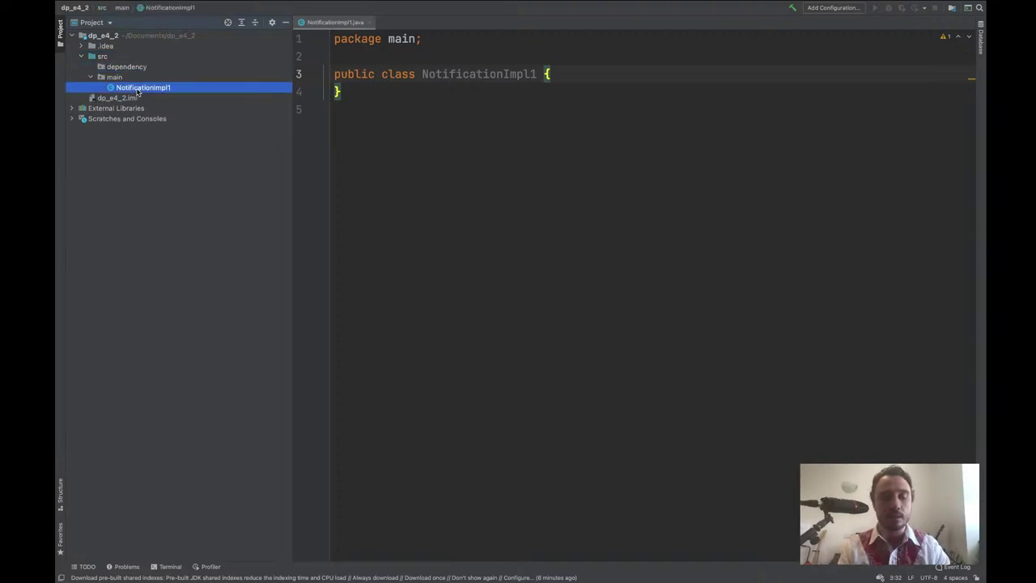
pyautogui.moveTo(136, 93); pyautogui.dragTo(140, 68)
pyautogui.click(625, 326)
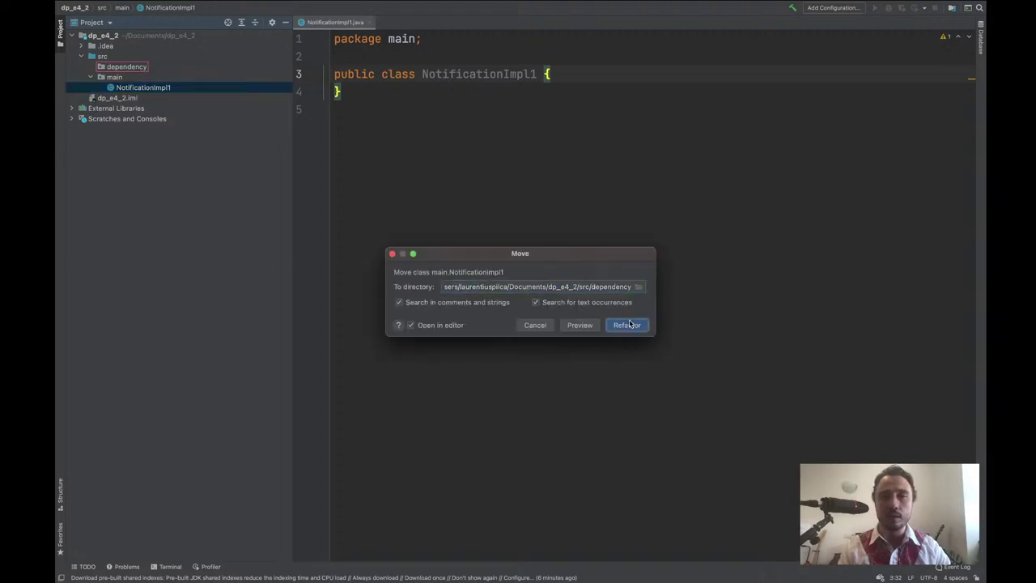